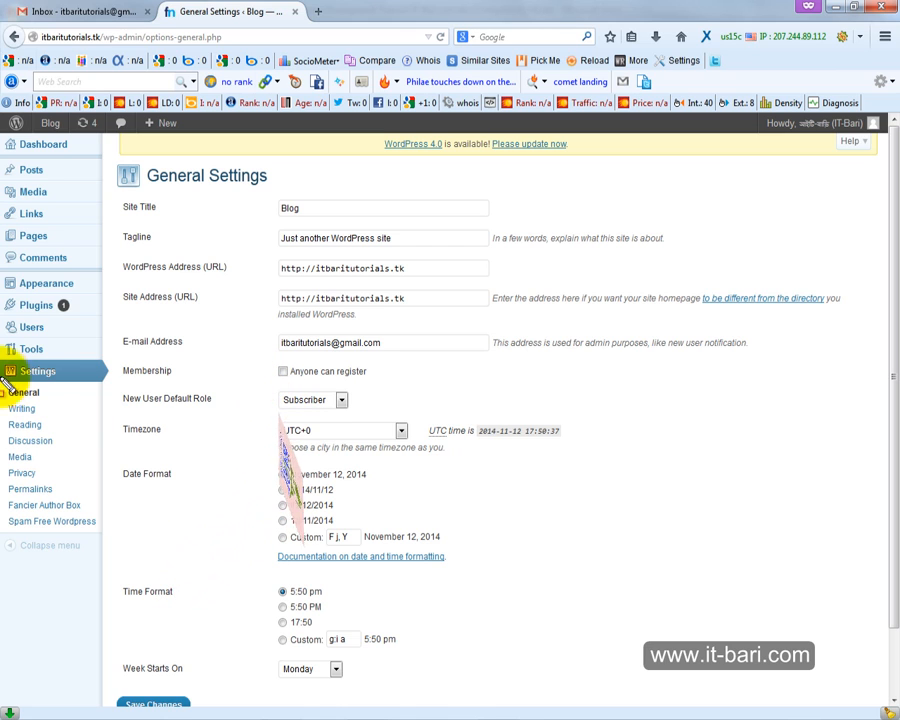
mouse_move(2, 352)
mouse_down()
mouse_move(82, 612)
mouse_move(152, 576)
mouse_up()
drag(4, 374, 85, 399)
key(Escape)
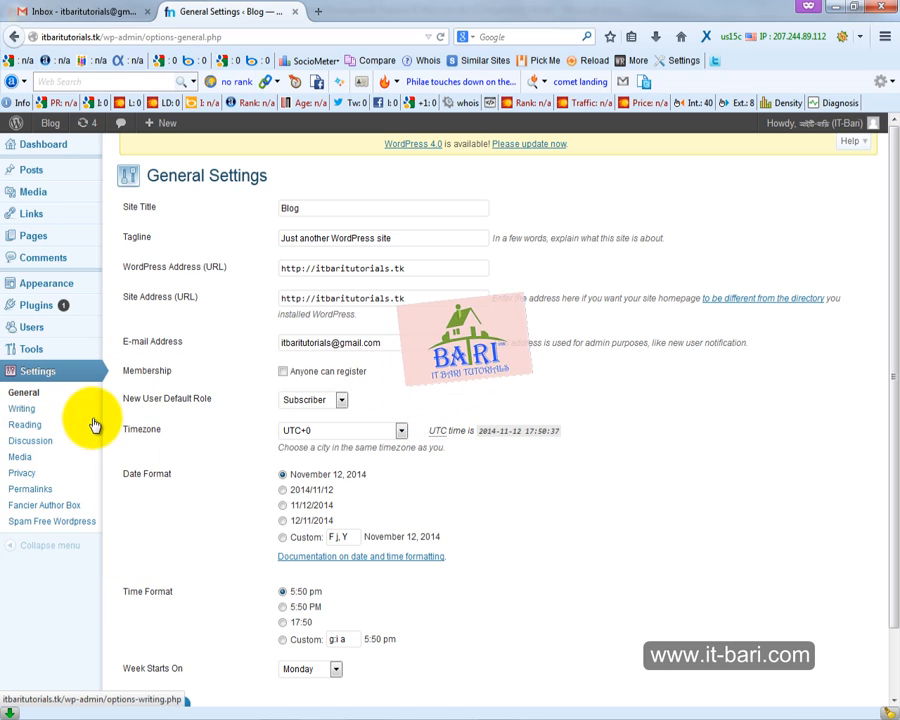
Open the live site in a new browser tab and examine its title and tagline in the header.
double_click(317, 205)
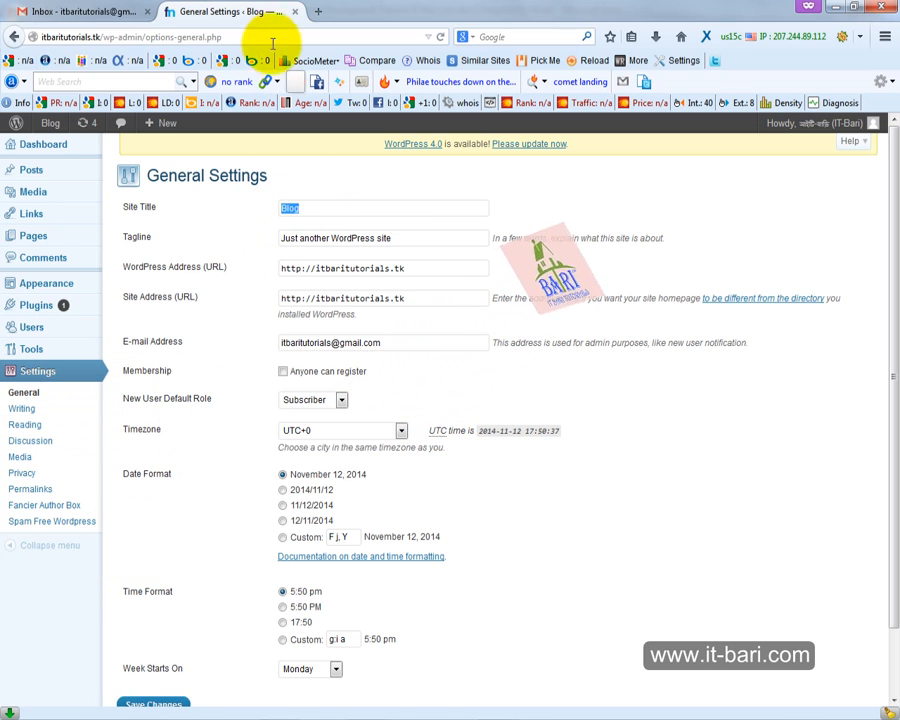
mouse_move(50, 124)
right_click(66, 146)
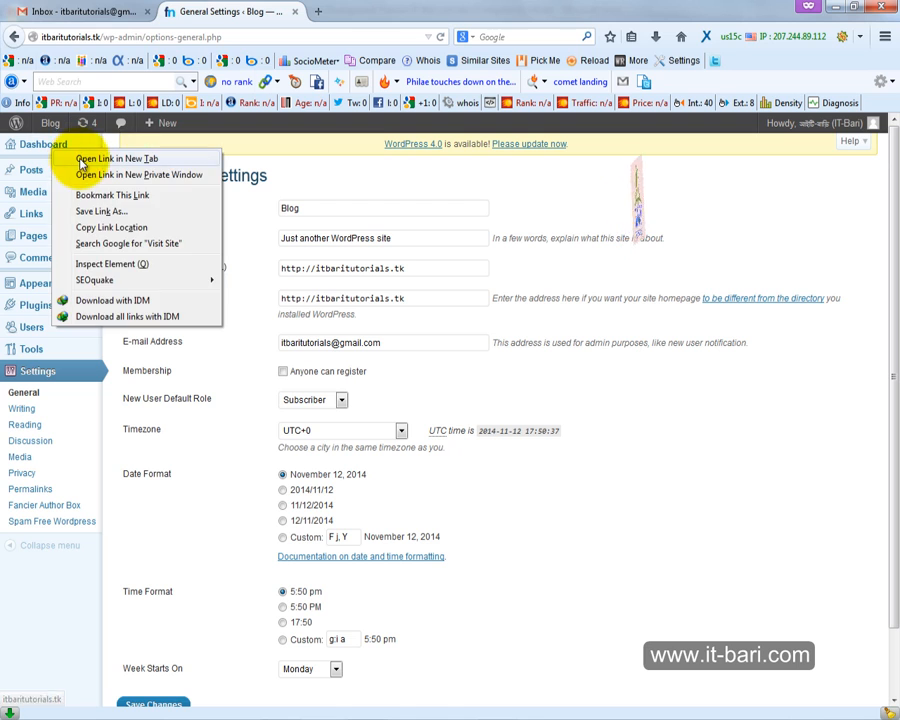
click(80, 156)
click(350, 12)
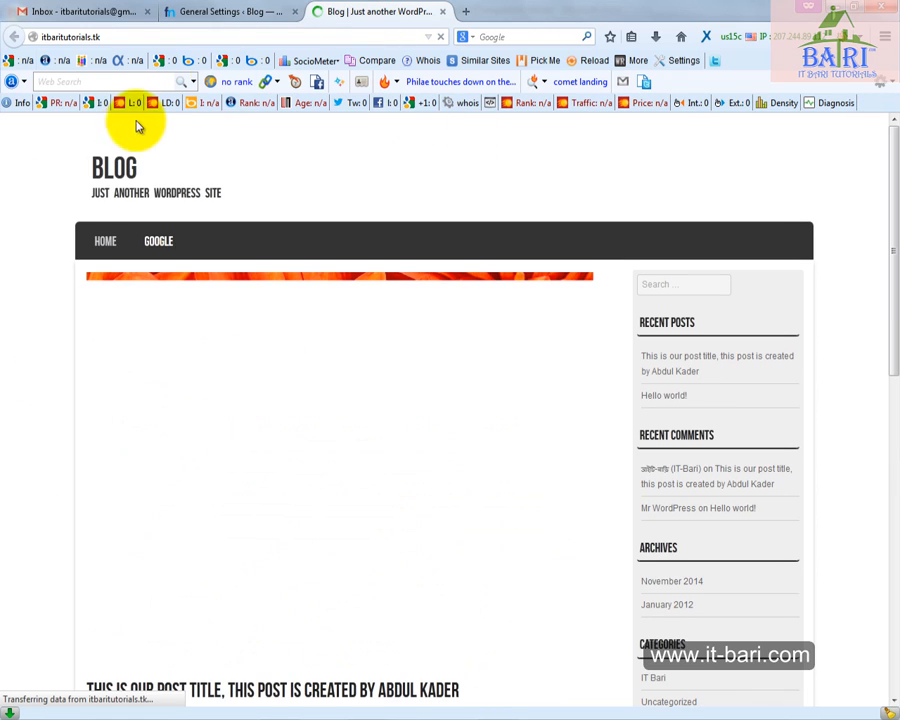
drag(90, 195, 246, 199)
Return to the General Settings and set the site title to "IT Bari Test Site".
click(190, 11)
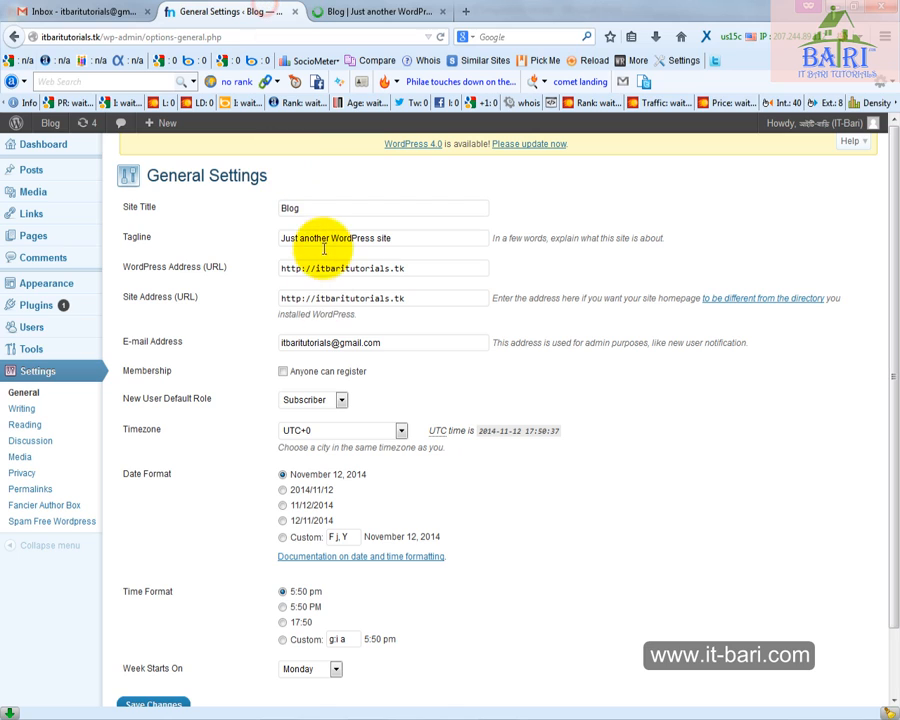
drag(315, 212, 286, 154)
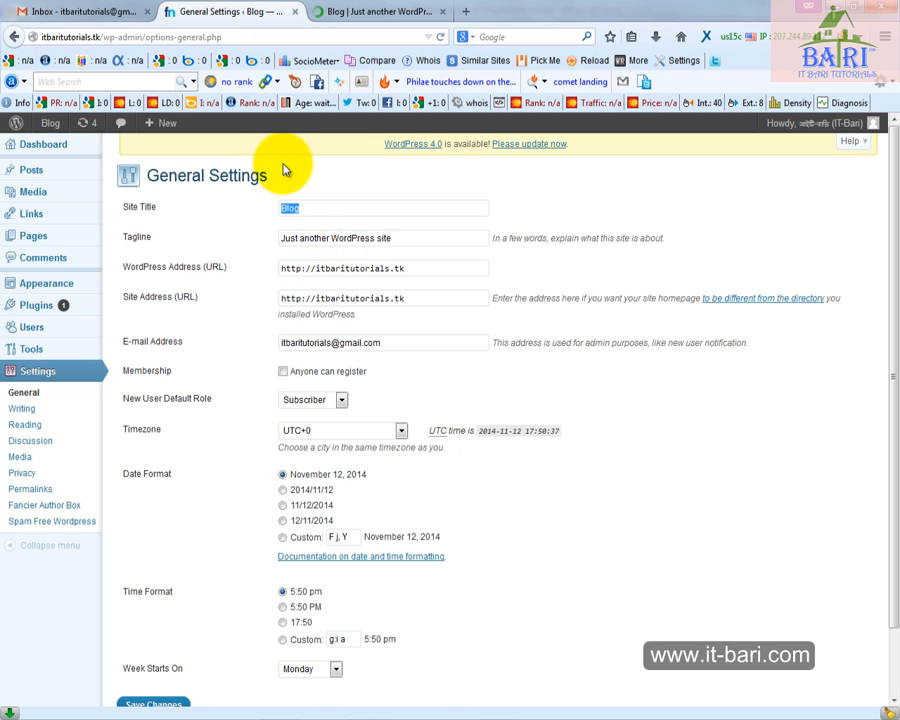
text(IT Bari Test Site)
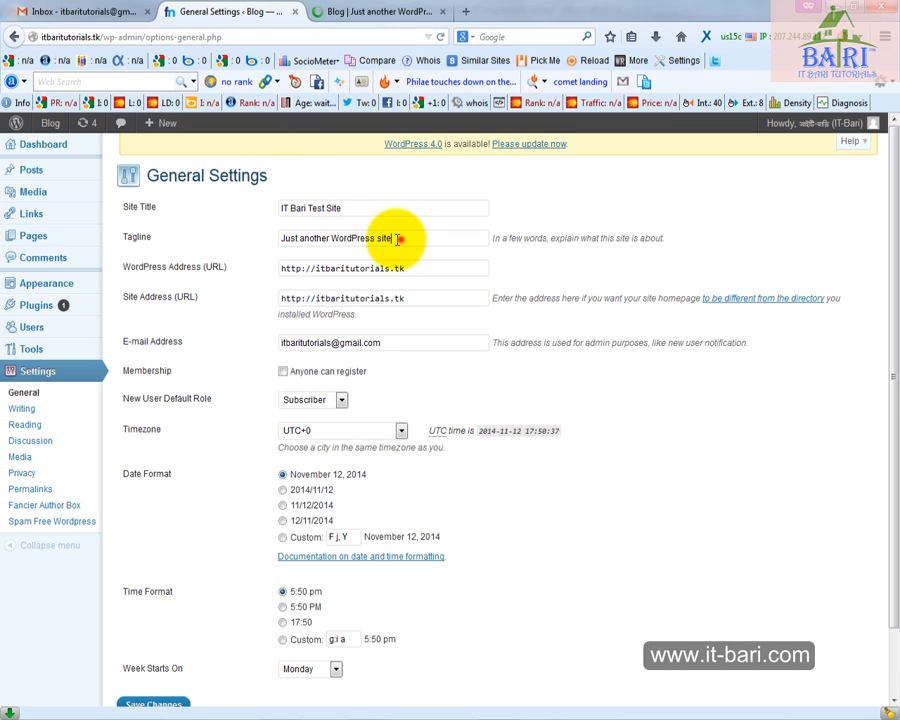
Replace the tagline with "This is a test site for free wordpress web site tutorial".
drag(398, 238, 248, 240)
text(Th)
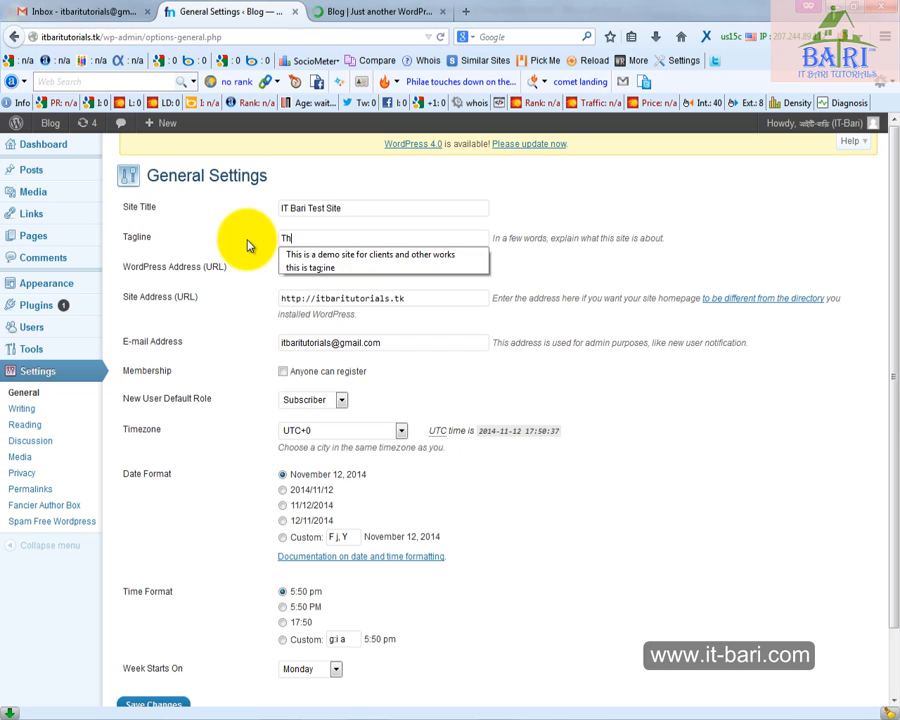
text(is is a tr)
key(BackSpace)
text(ess )
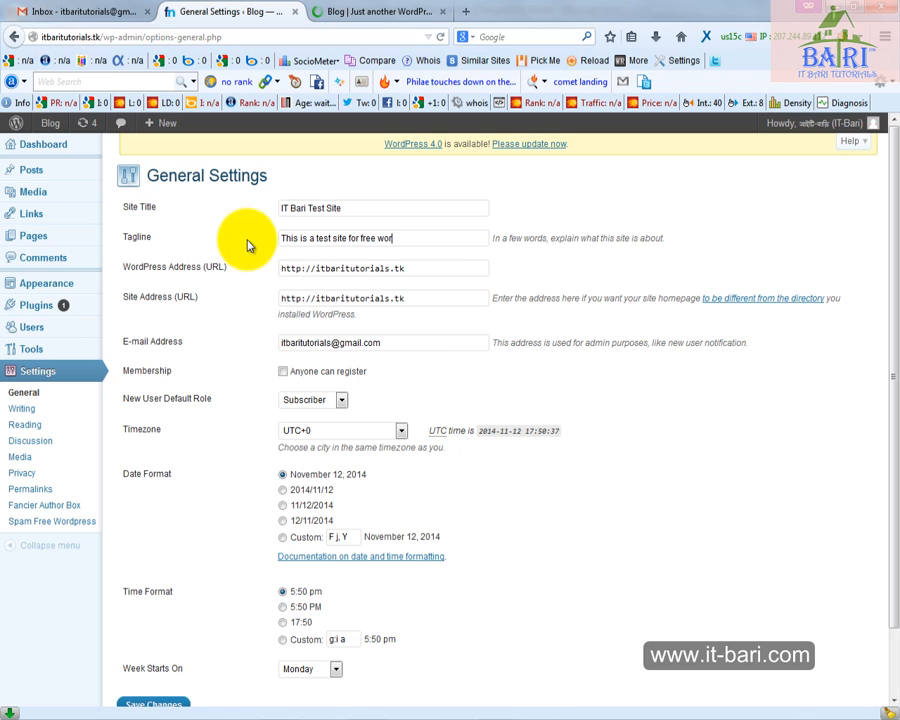
text(bas)
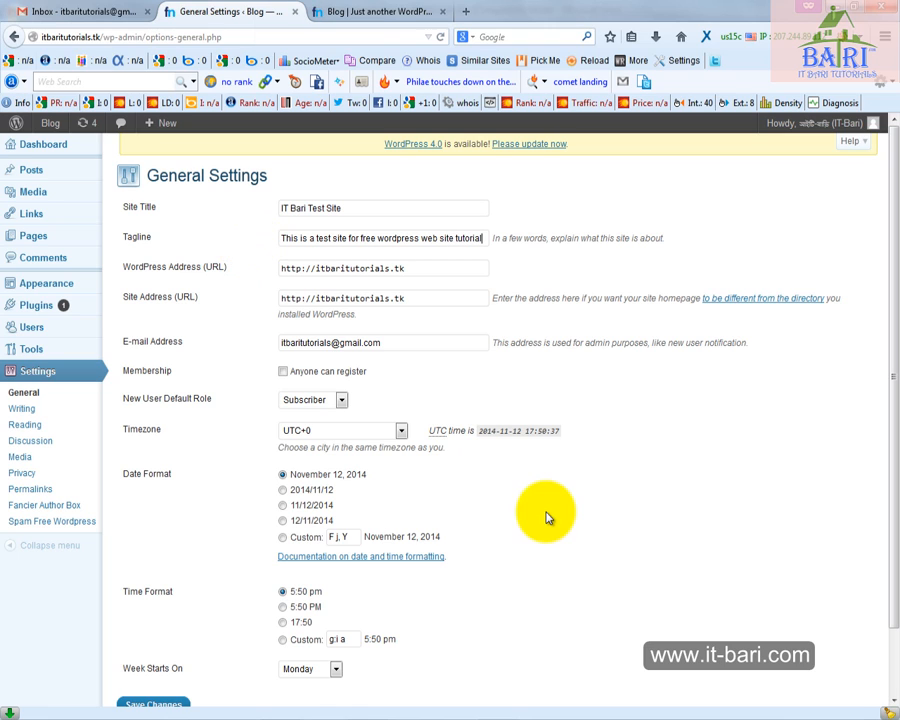
Review the site address and the administrator e-mail address in the General Settings.
scroll(520, 525, down, 2)
scroll(335, 455, up, 2)
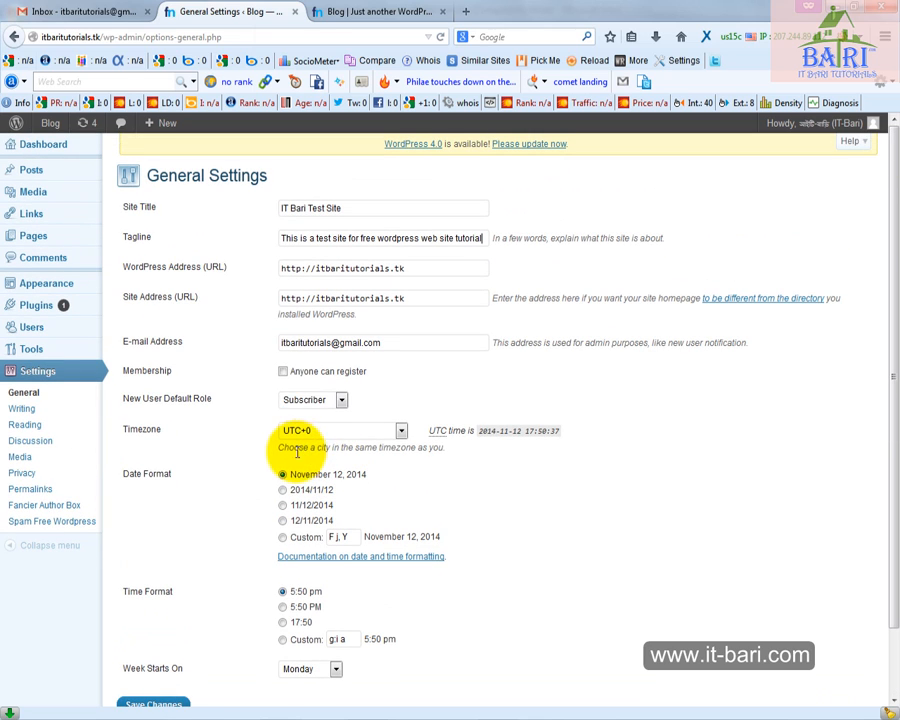
click(198, 294)
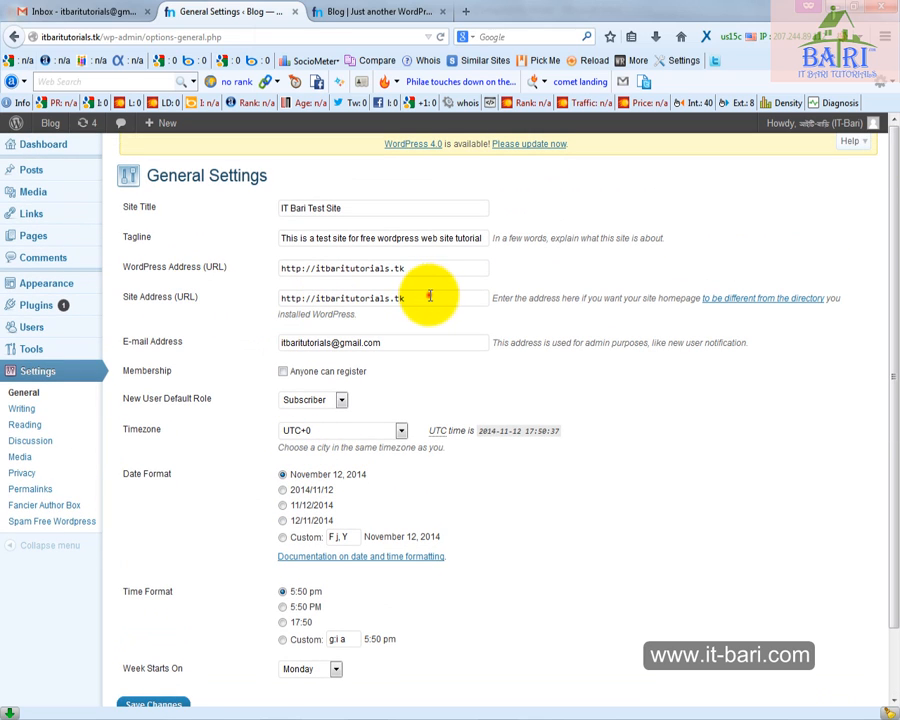
drag(428, 297, 263, 305)
click(437, 343)
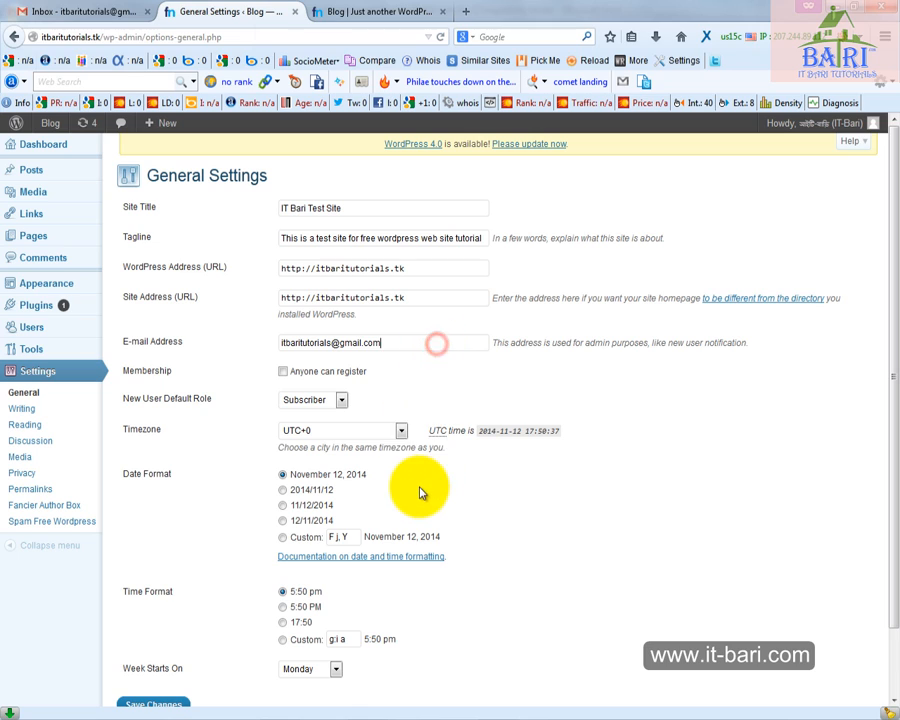
drag(345, 342, 295, 400)
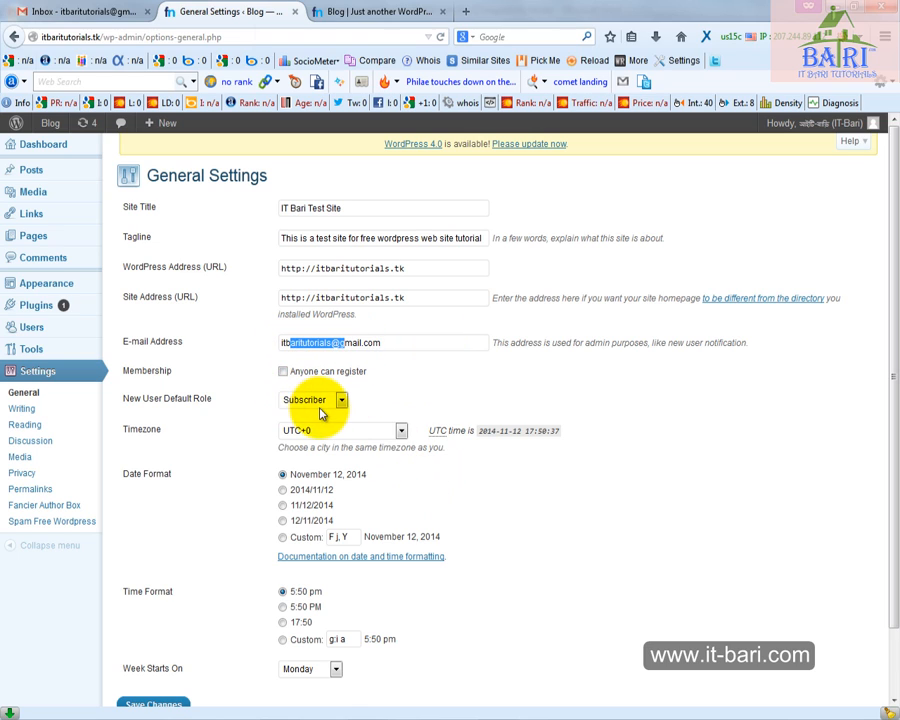
Enable membership so anyone can register, and check the available default roles for new users, keeping Subscriber.
click(283, 373)
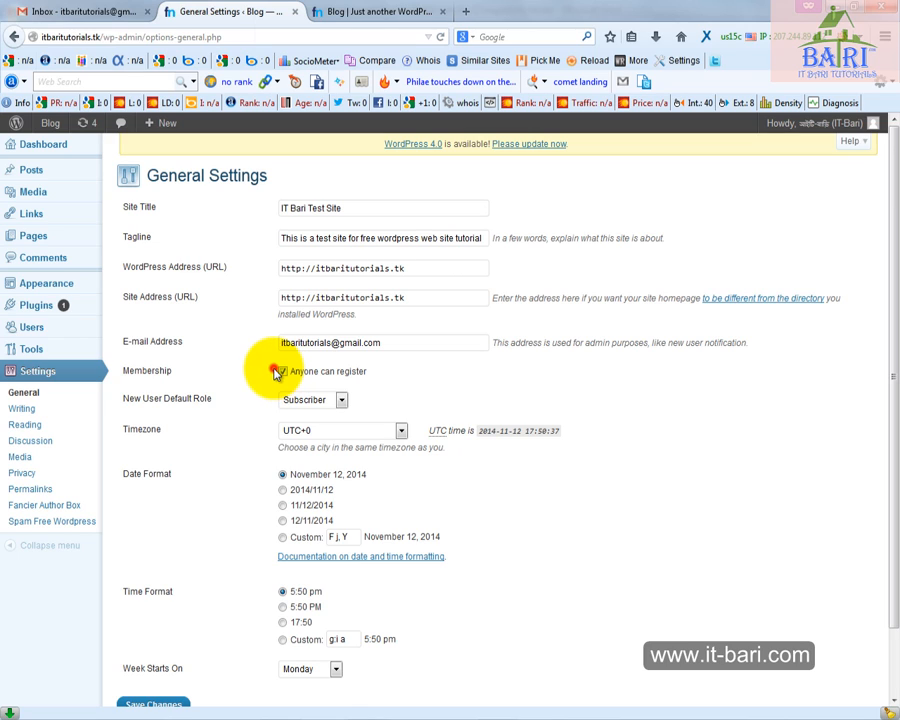
click(283, 372)
click(322, 372)
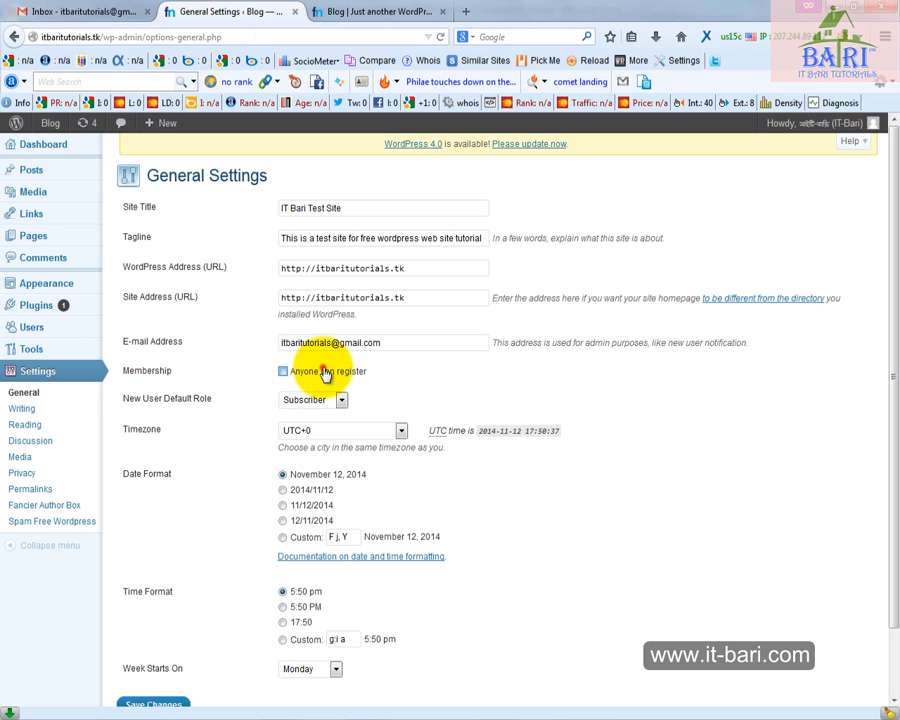
click(329, 399)
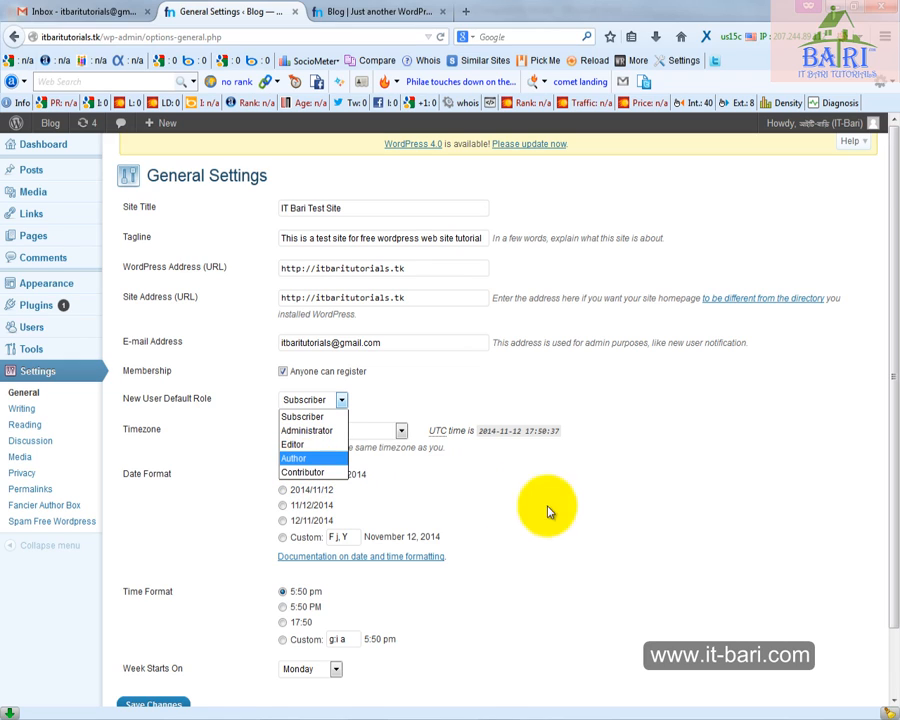
click(599, 521)
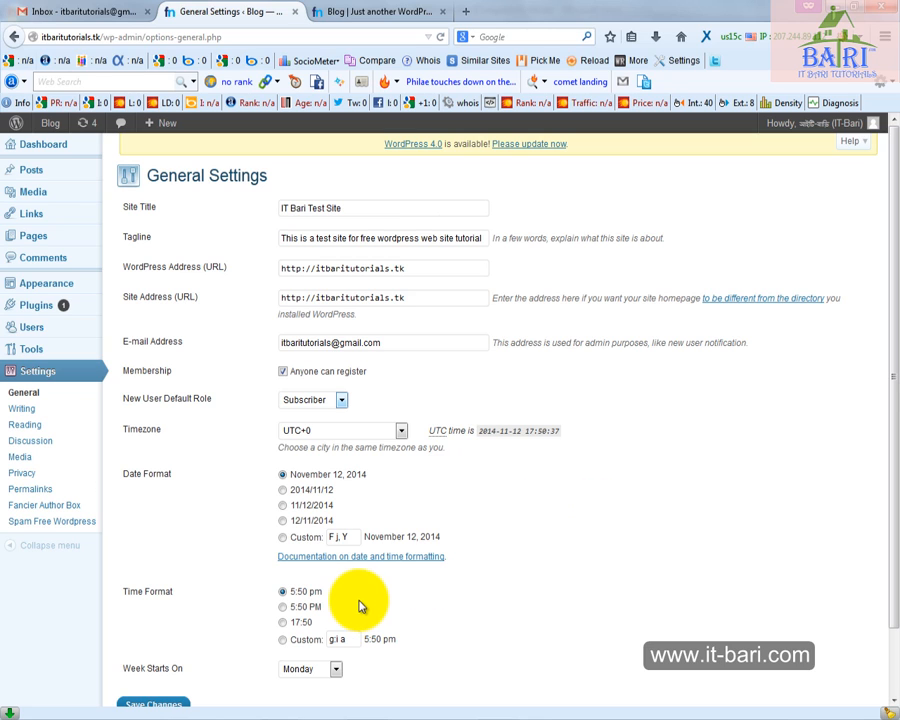
Keep Monday as the day the week starts on and save the General Settings.
scroll(370, 570, down, 2)
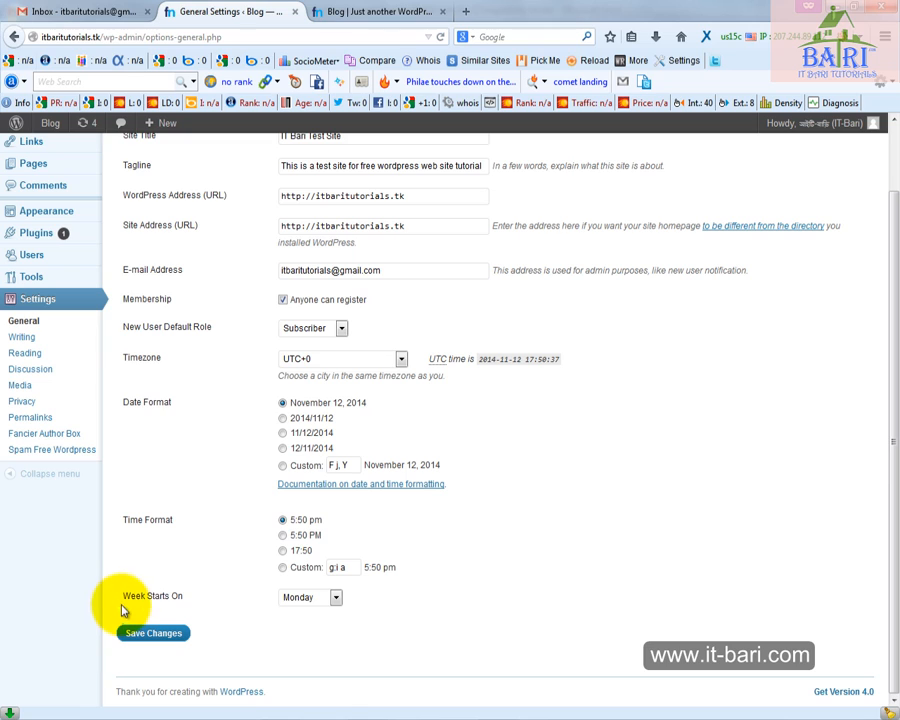
drag(113, 599, 178, 598)
click(189, 600)
click(330, 596)
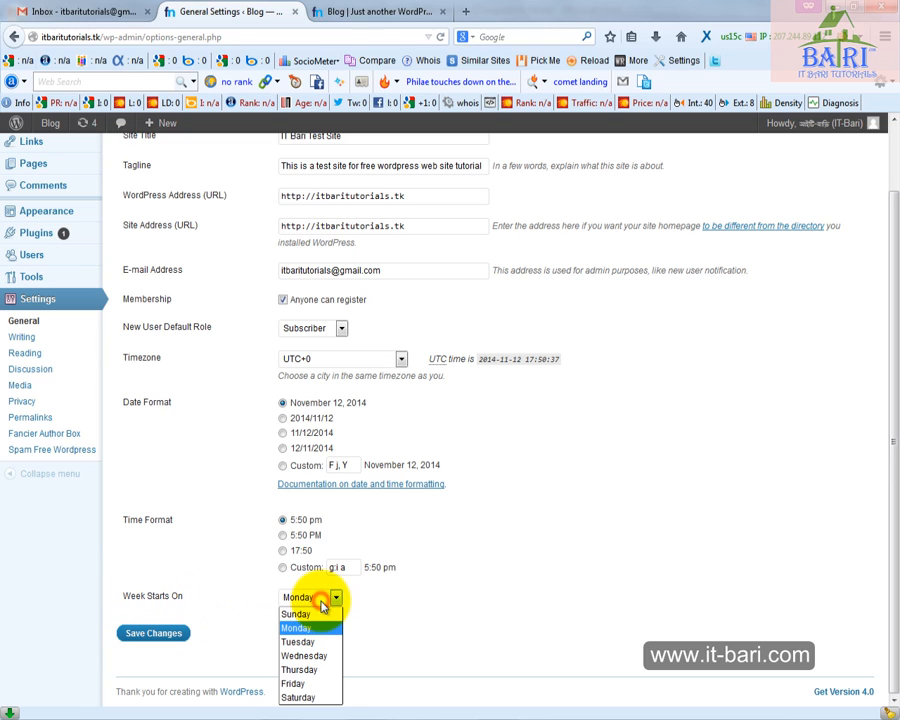
click(305, 628)
click(147, 638)
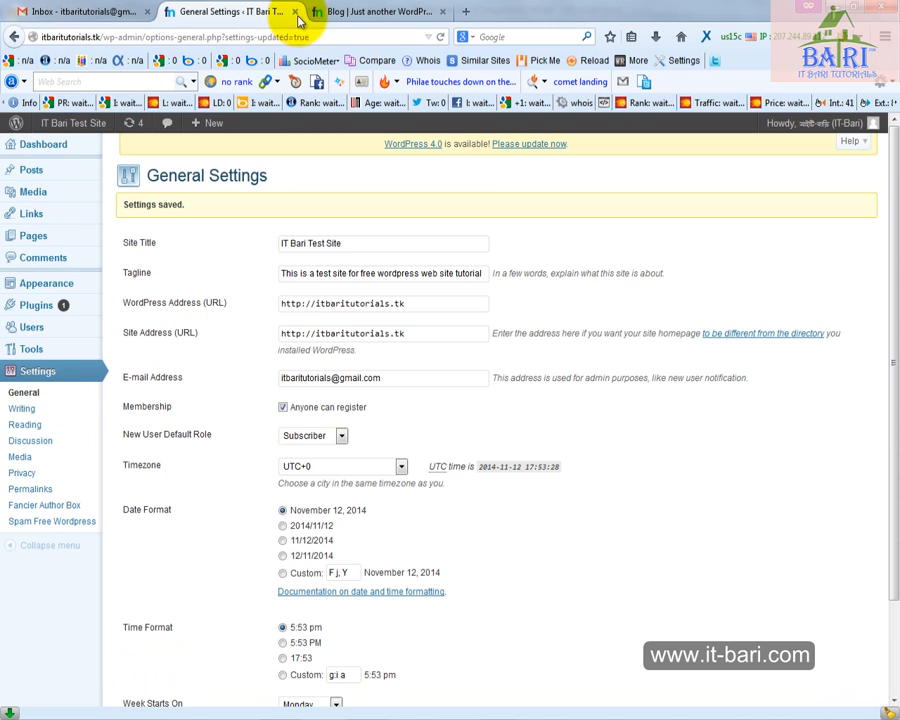
Reload the live site and check the title and tagline in its header.
click(400, 12)
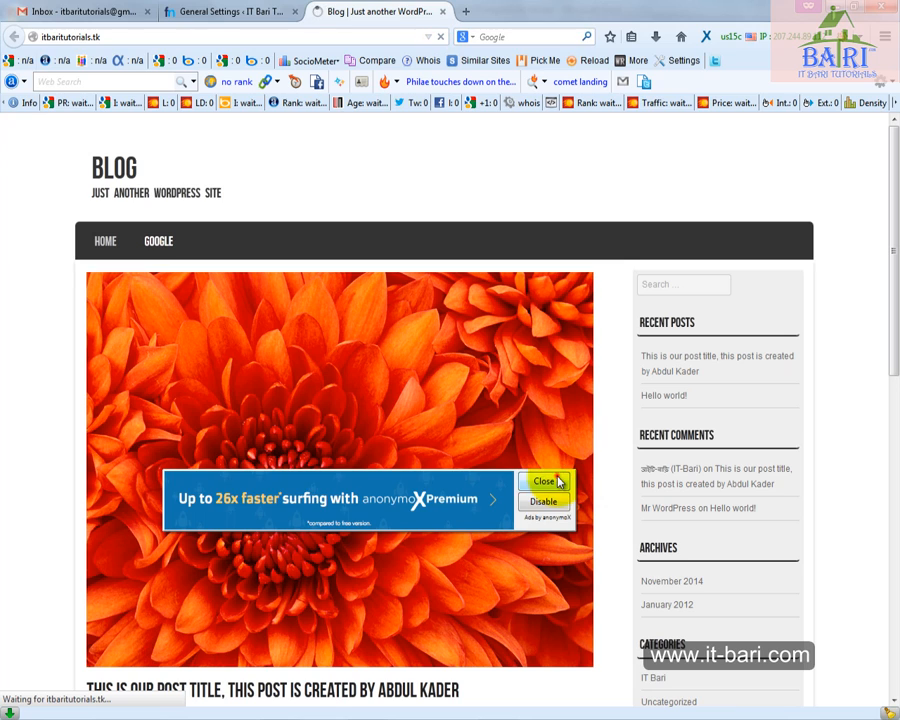
click(553, 424)
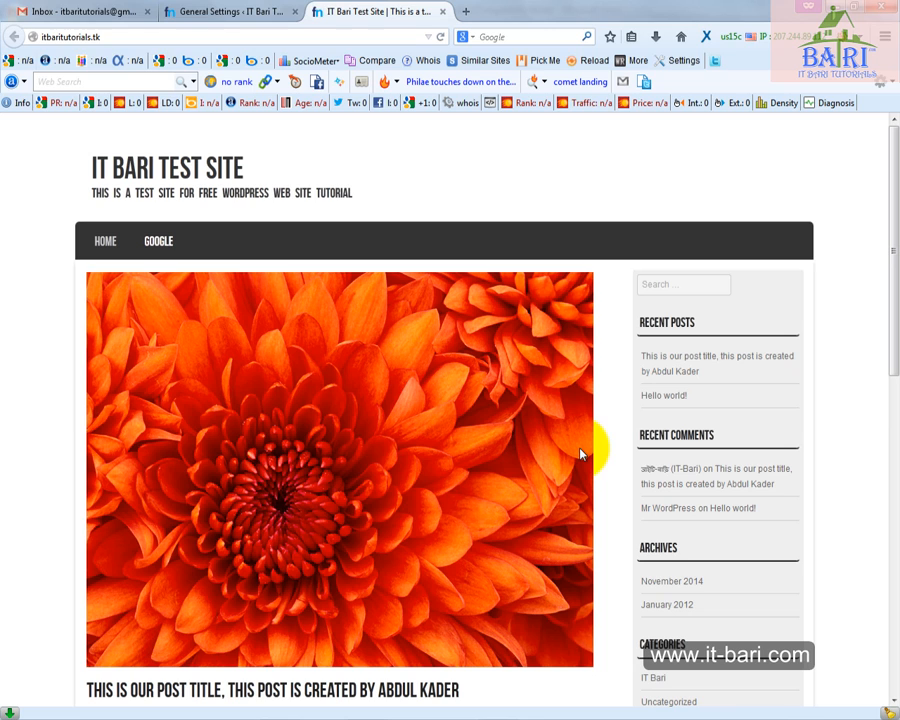
key(ctrl+shift+d)
mouse_move(62, 134)
mouse_down()
mouse_move(497, 268)
mouse_move(603, 207)
mouse_up()
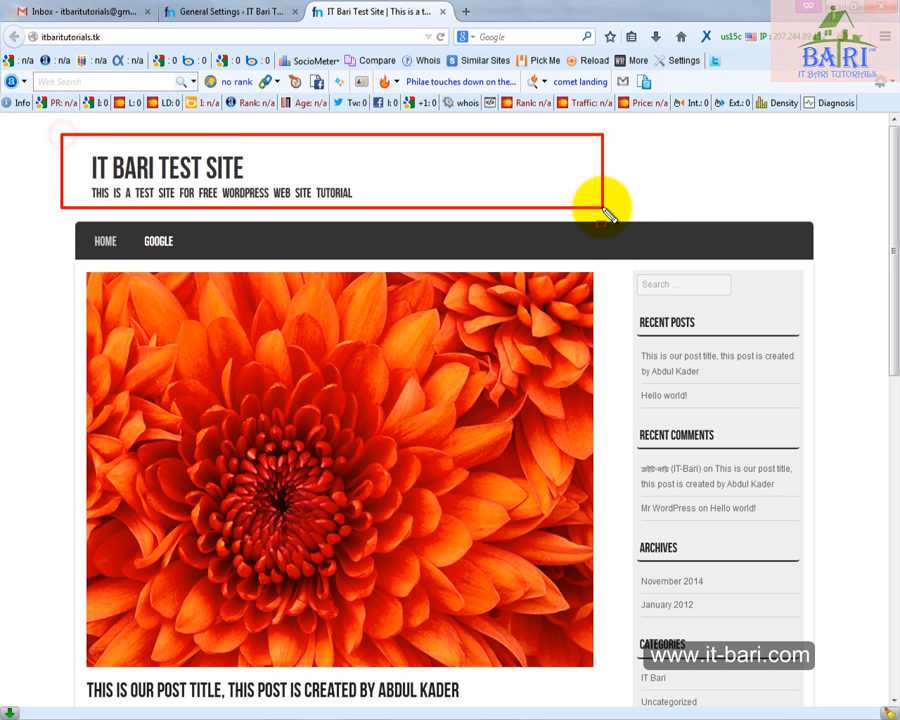
key(Escape)
Open the Writing Settings and examine the default post category choices and the post-via-e-mail, remote publishing and update service options.
click(243, 28)
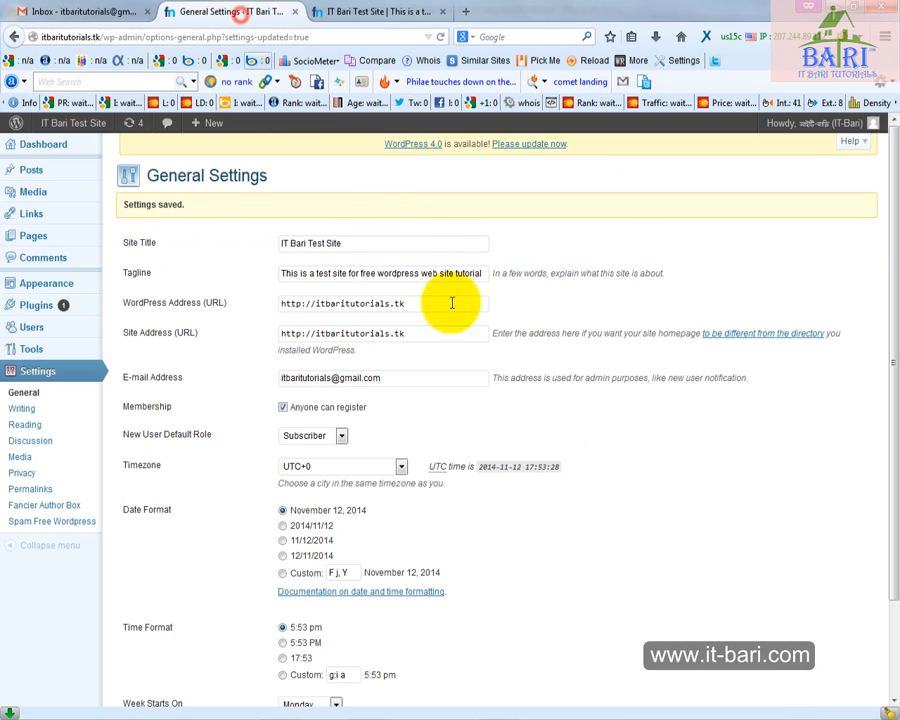
scroll(450, 300, down, 3)
scroll(414, 390, up, 3)
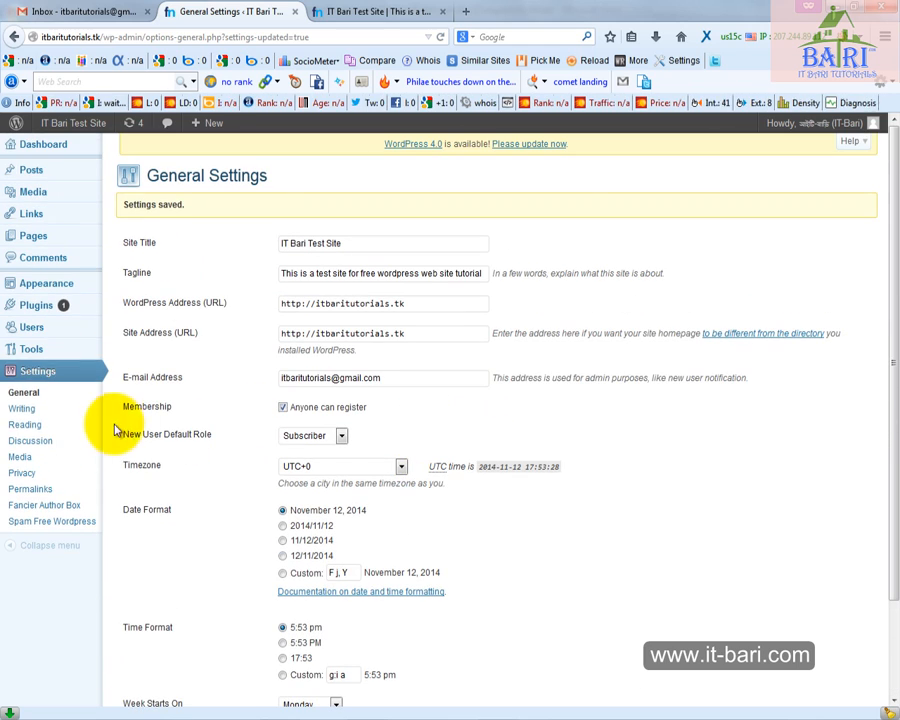
click(19, 409)
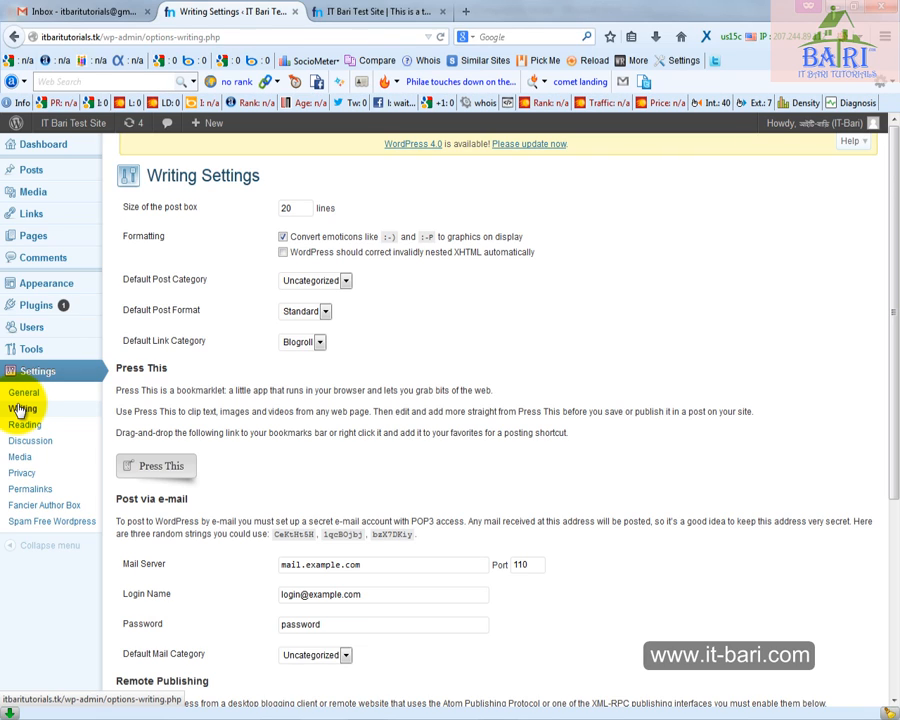
click(315, 280)
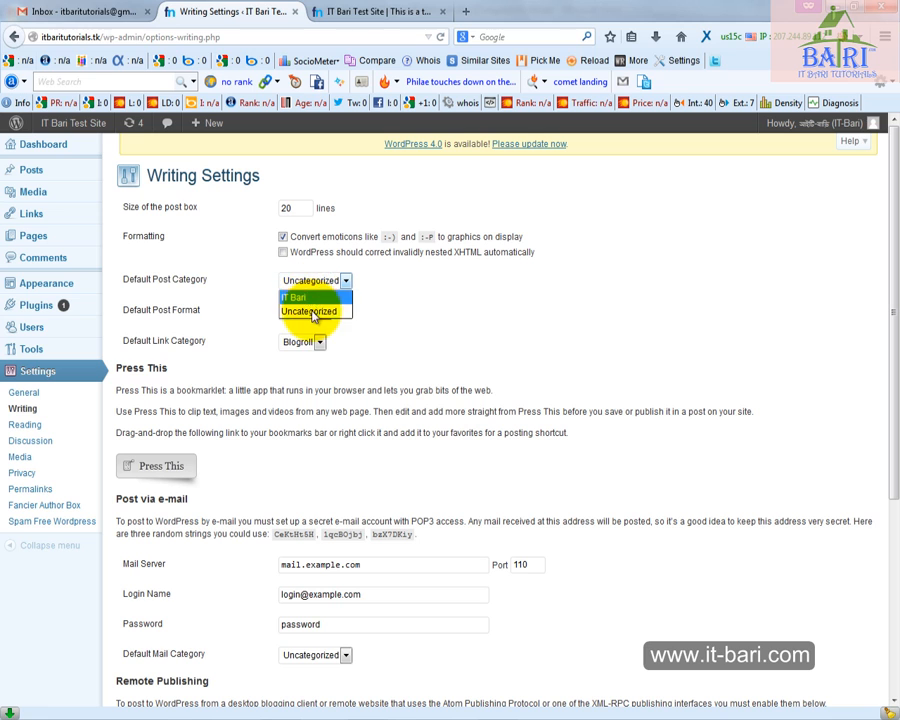
click(457, 316)
scroll(457, 316, down, 5)
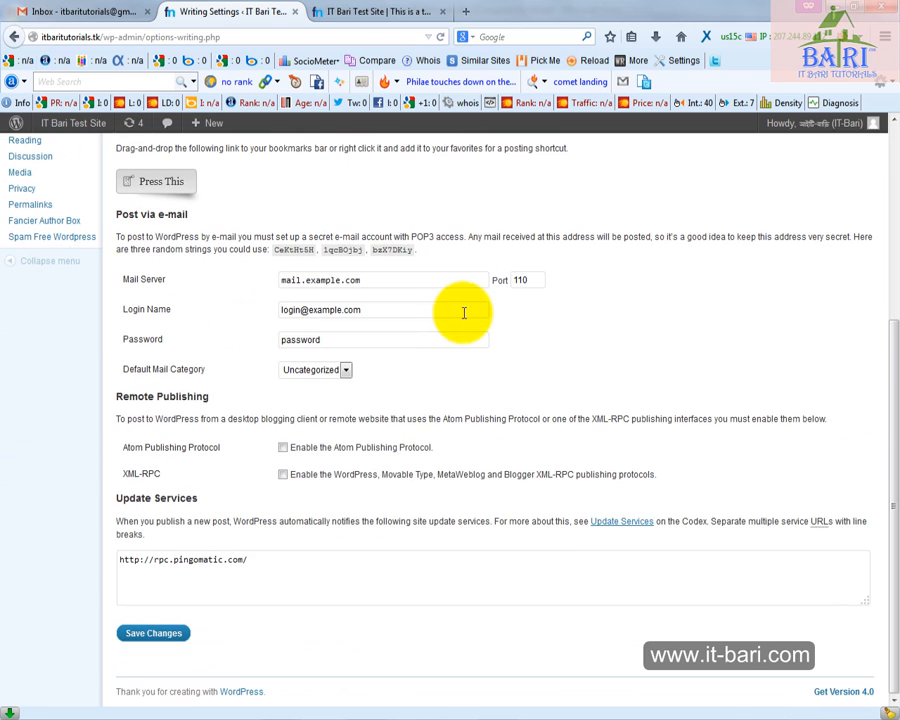
scroll(464, 314, up, 3)
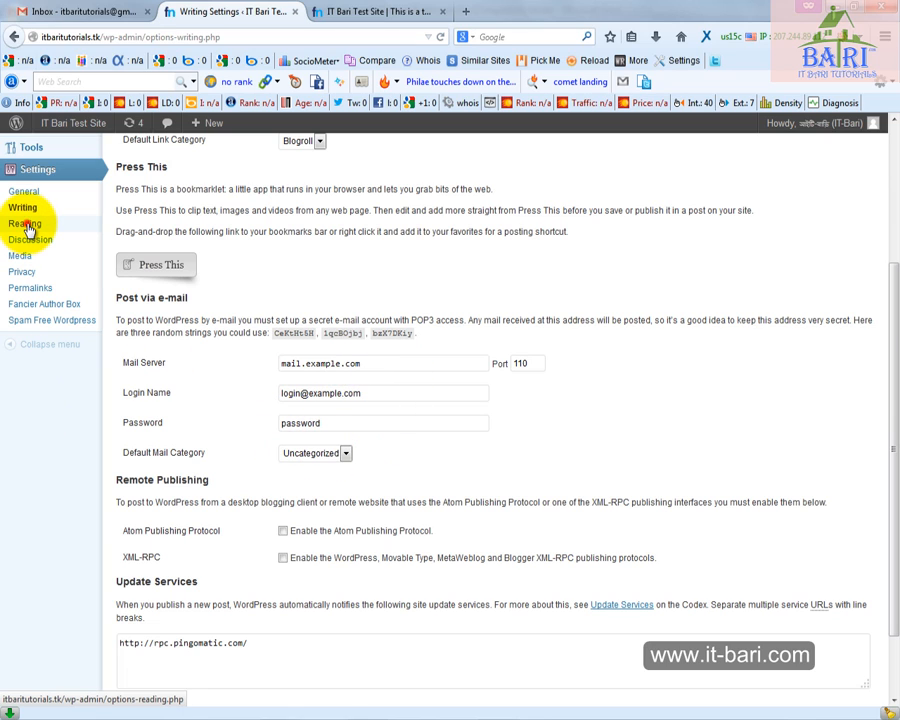
Open the Reading Settings, review the front page and post count options, and set feed articles to show Summary.
click(25, 225)
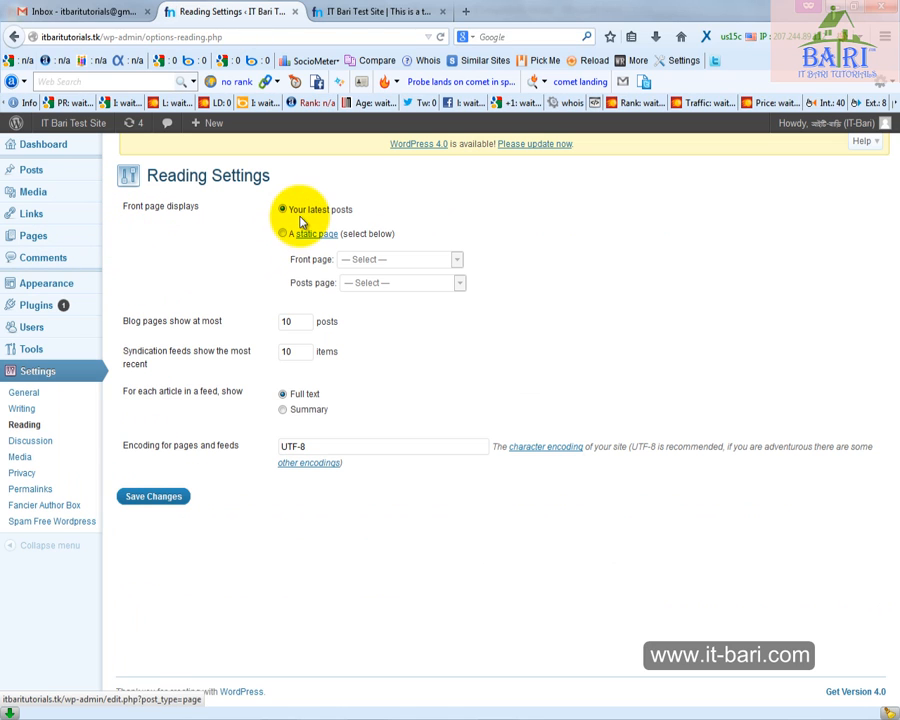
drag(120, 209, 369, 218)
click(439, 206)
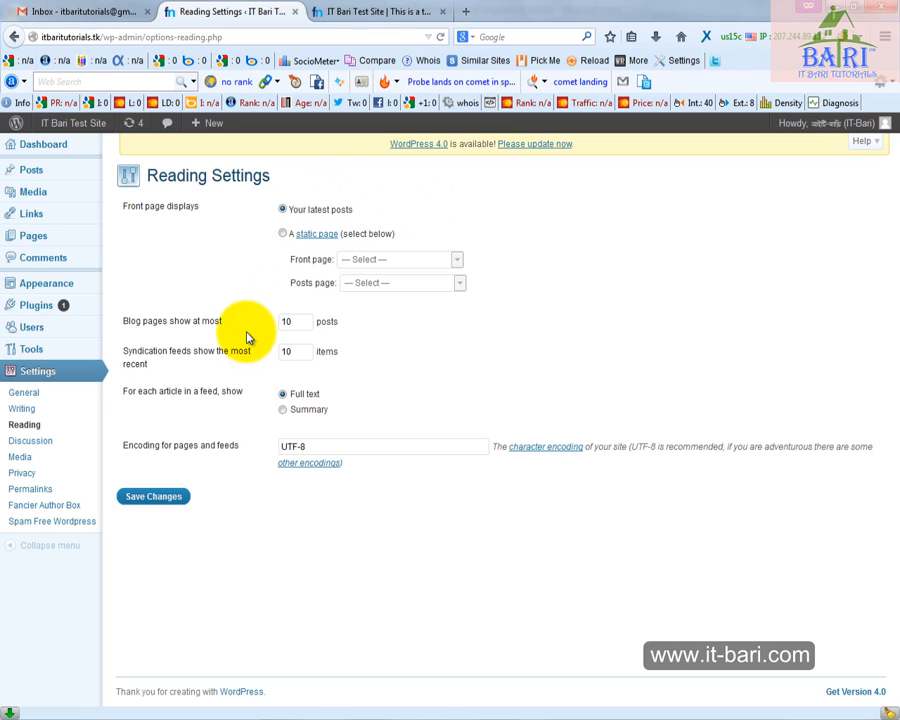
double_click(287, 321)
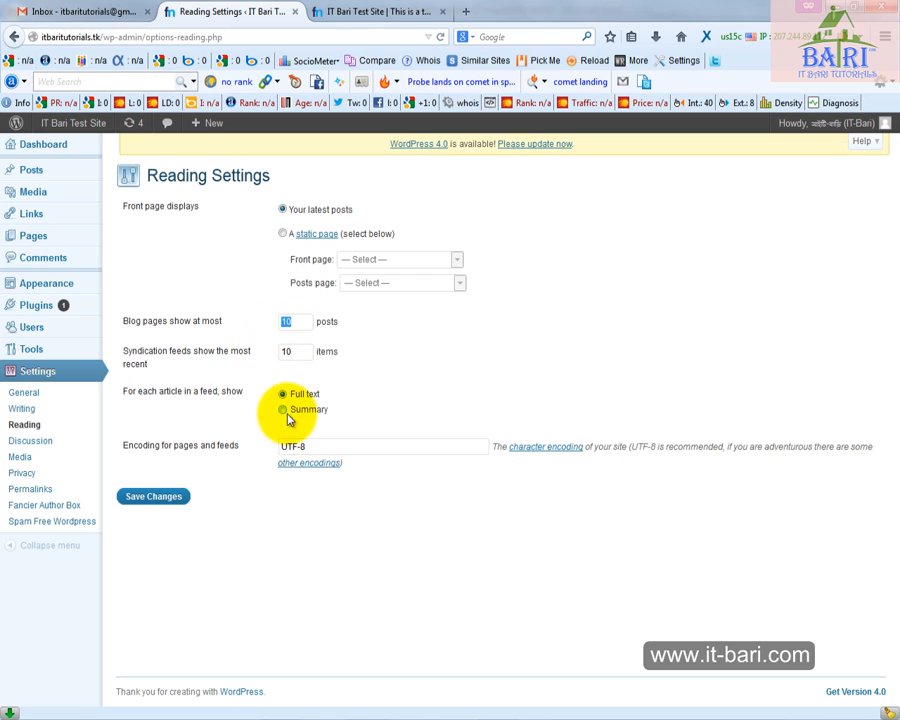
drag(153, 392, 240, 392)
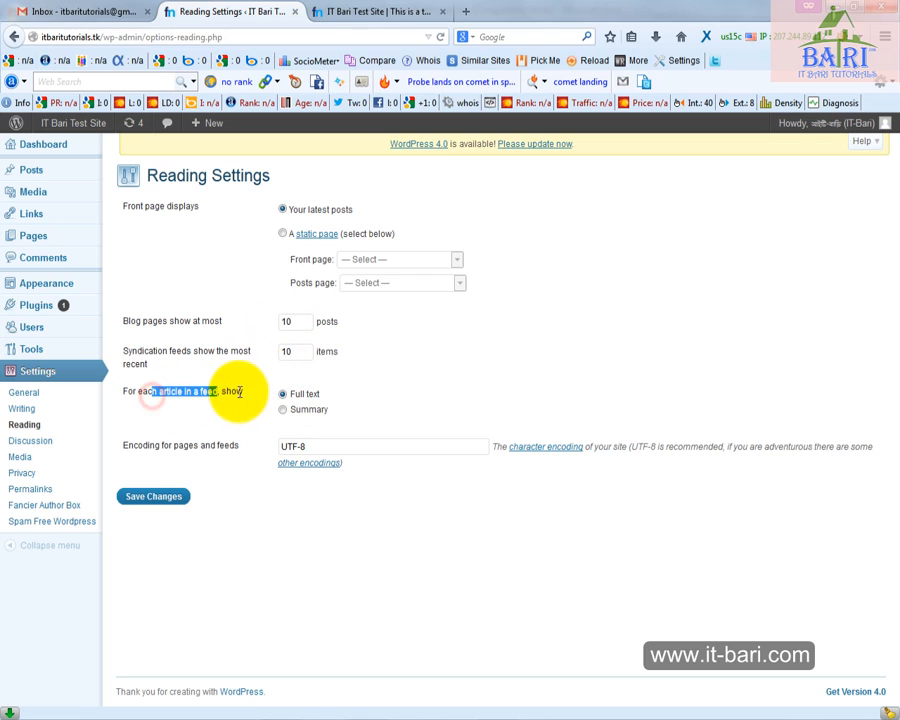
click(302, 396)
click(284, 409)
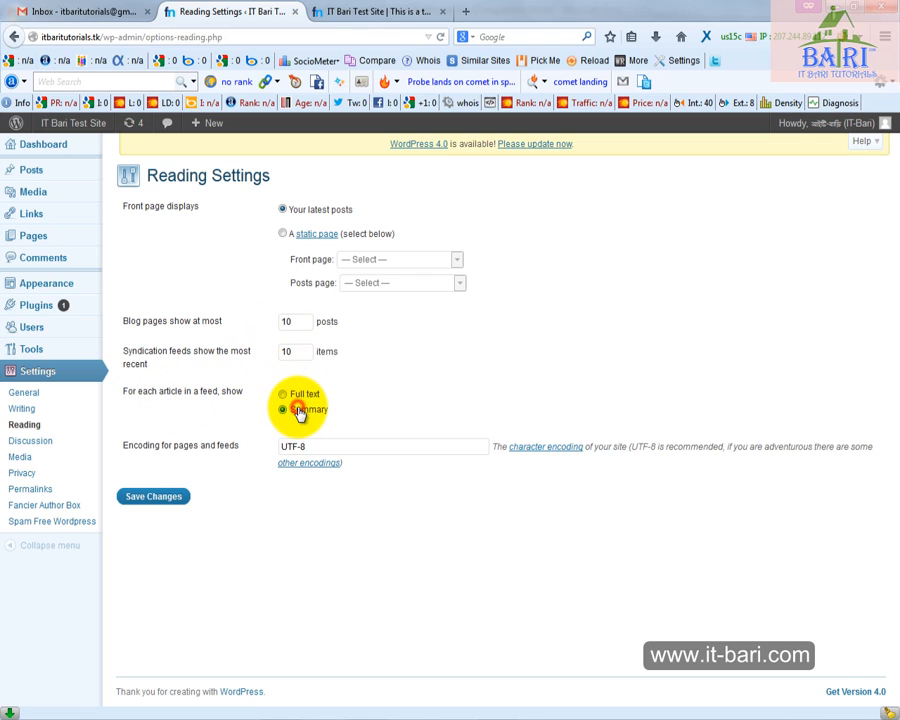
Save the Reading Settings and check how the posts are displayed on the live site's home page.
click(157, 497)
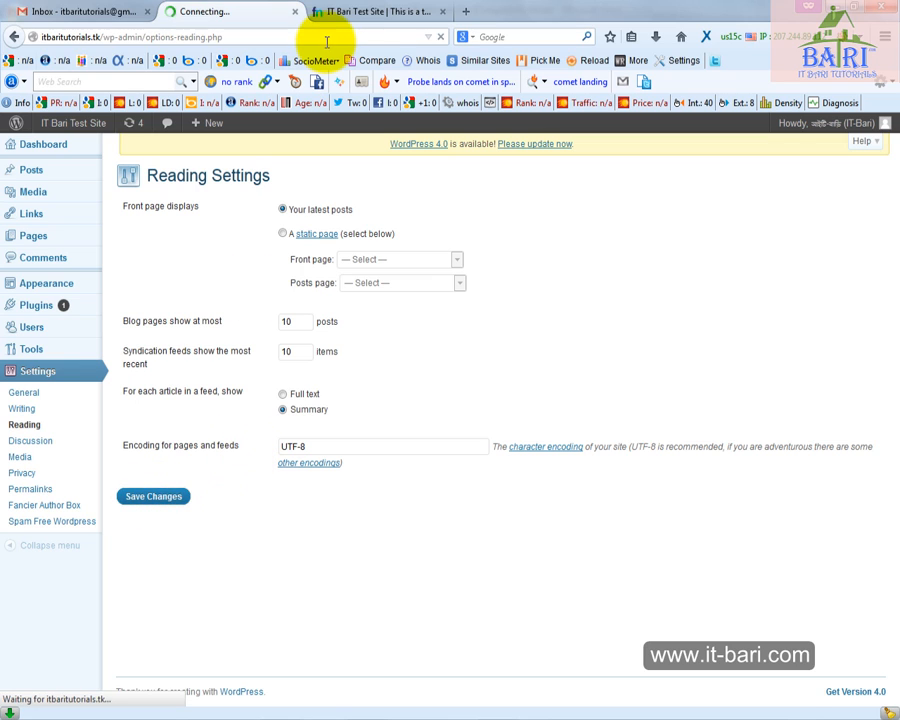
click(361, 12)
scroll(476, 190, down, 10)
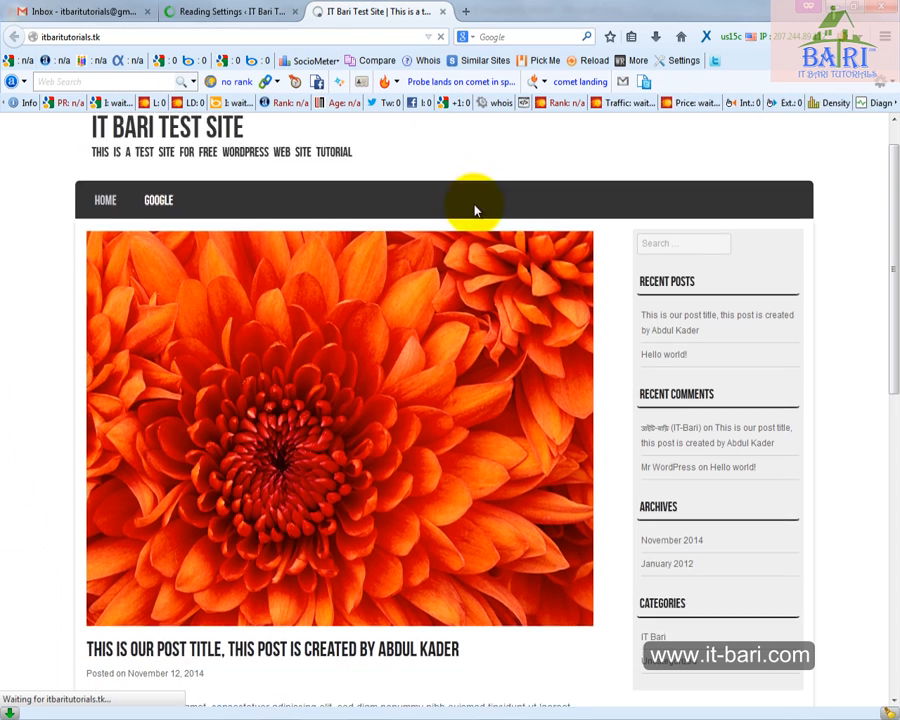
scroll(516, 204, up, 3)
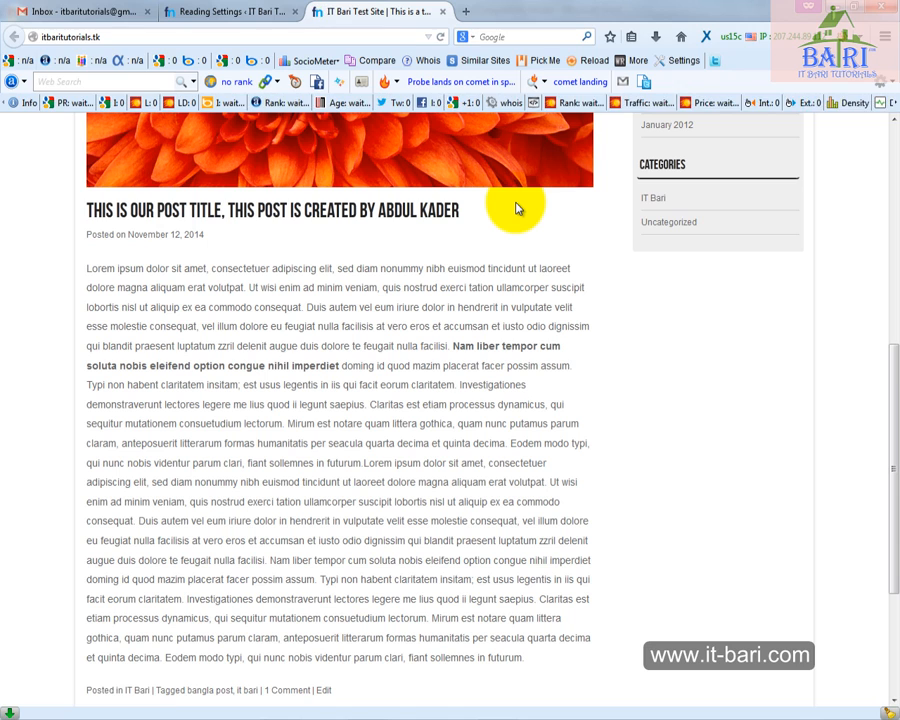
Open the Permalink Settings, close the anonymoX advertisement and examine the example URL of the Month and name structure.
click(205, 11)
click(21, 458)
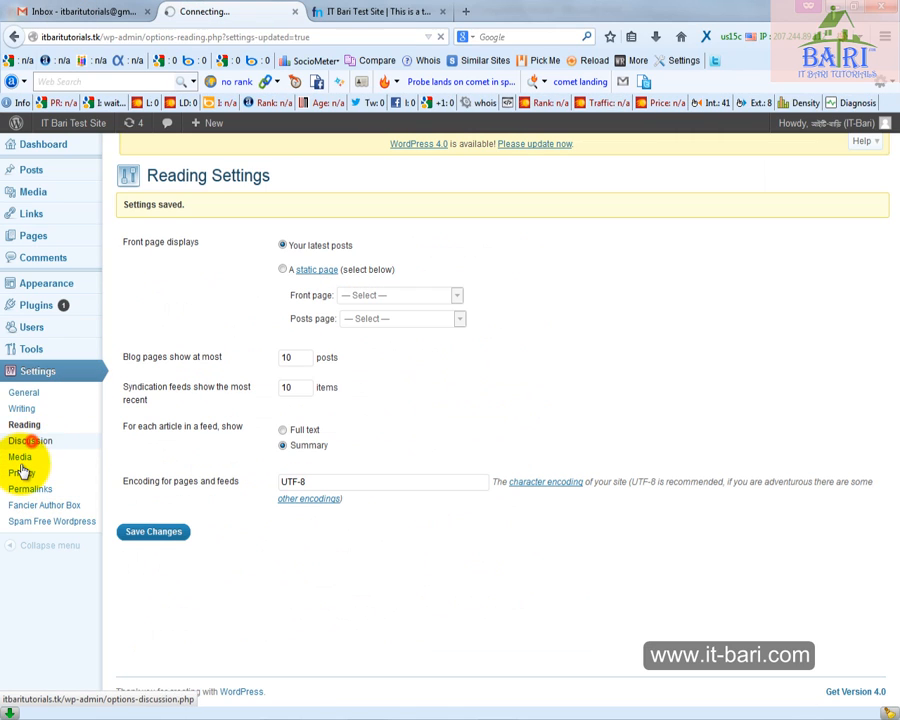
click(22, 489)
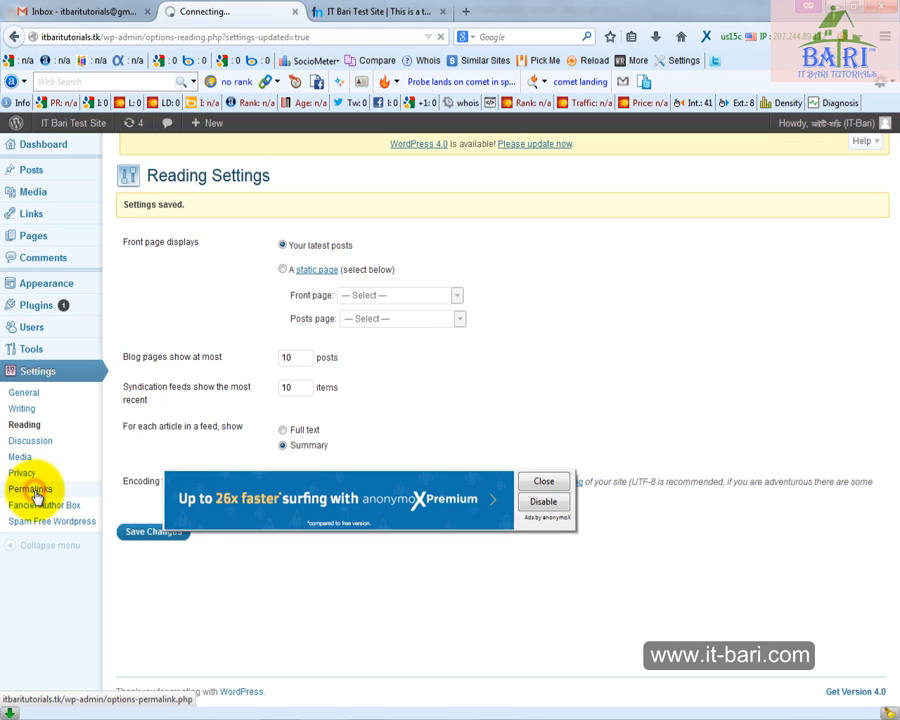
click(558, 483)
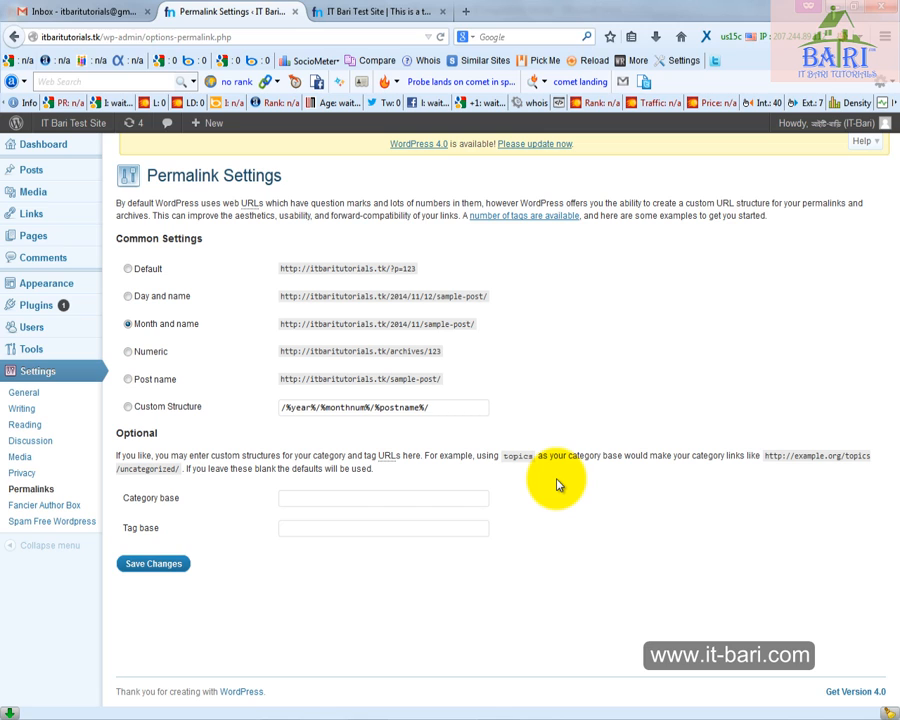
click(306, 325)
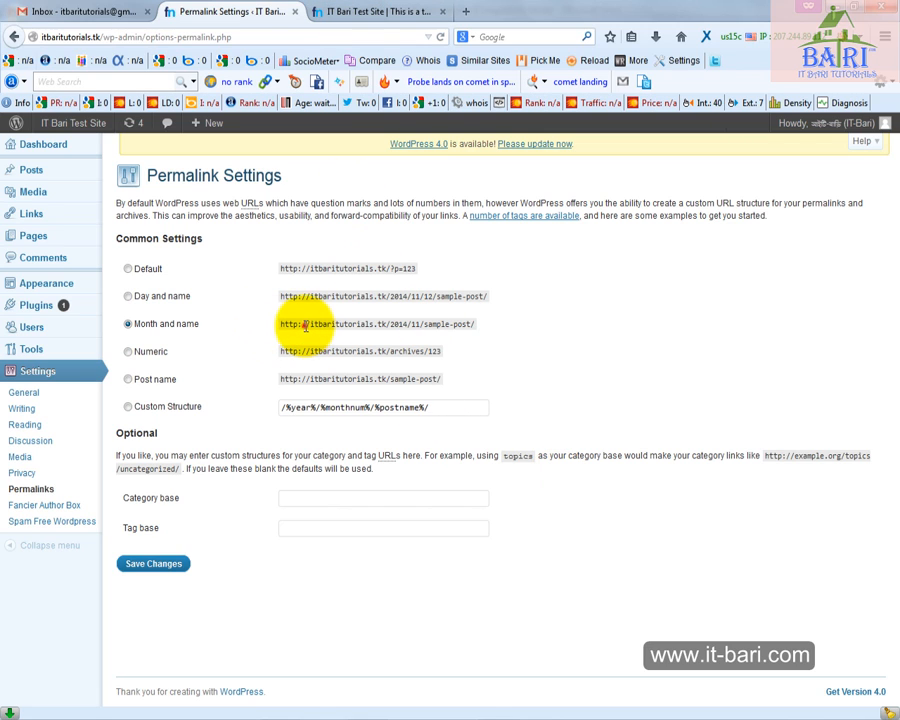
drag(306, 325, 425, 325)
click(416, 338)
click(484, 332)
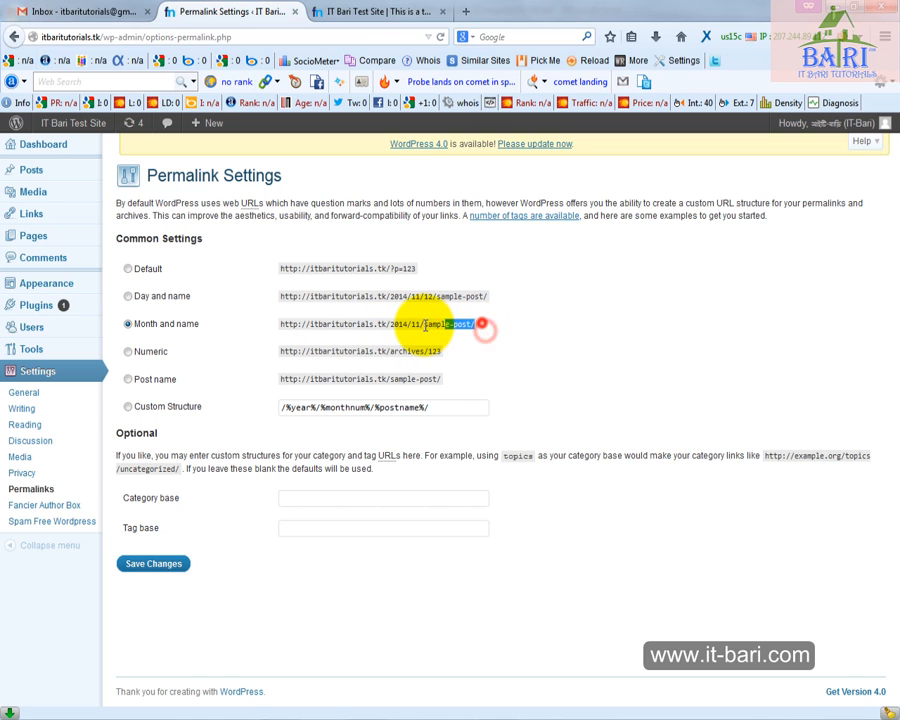
Look through the posts on the live site and open the Hello world! post to check its permalink.
click(418, 12)
scroll(412, 301, down, 4)
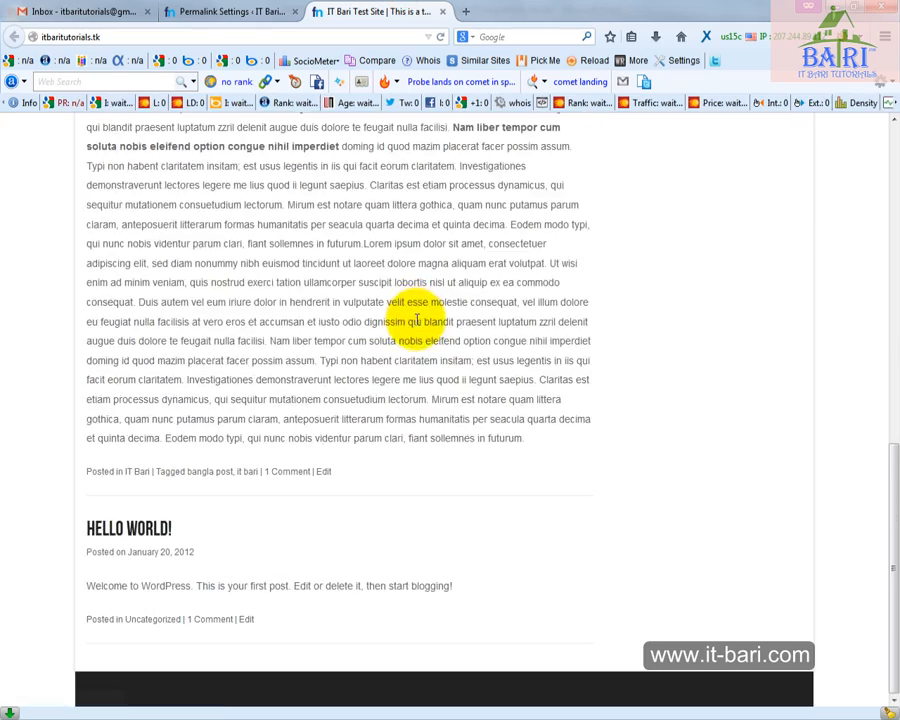
scroll(418, 320, up, 3)
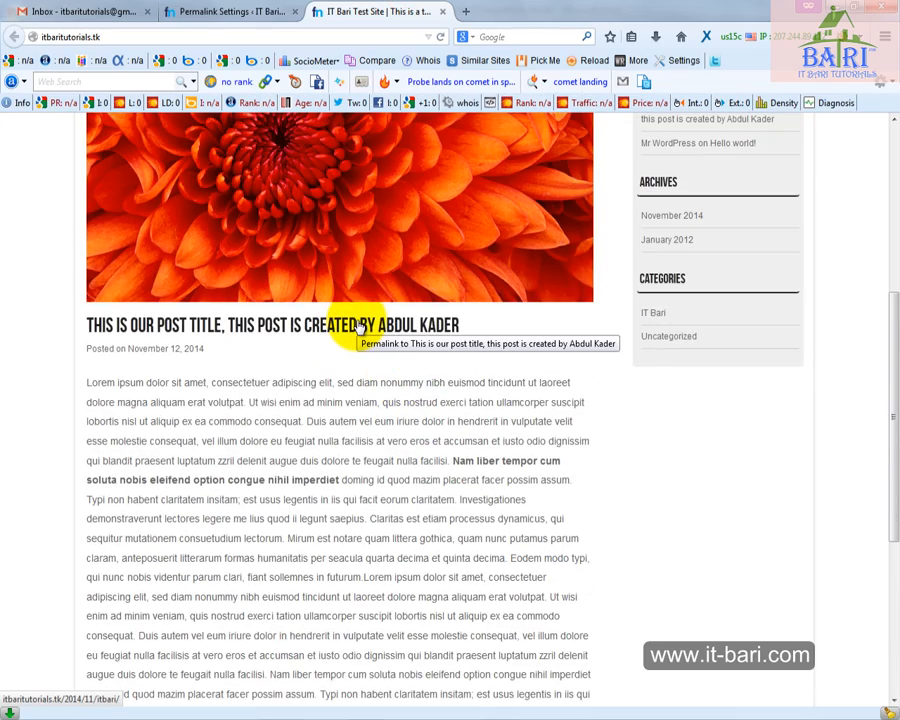
scroll(345, 318, down, 3)
scroll(334, 322, up, 2)
scroll(320, 370, down, 4)
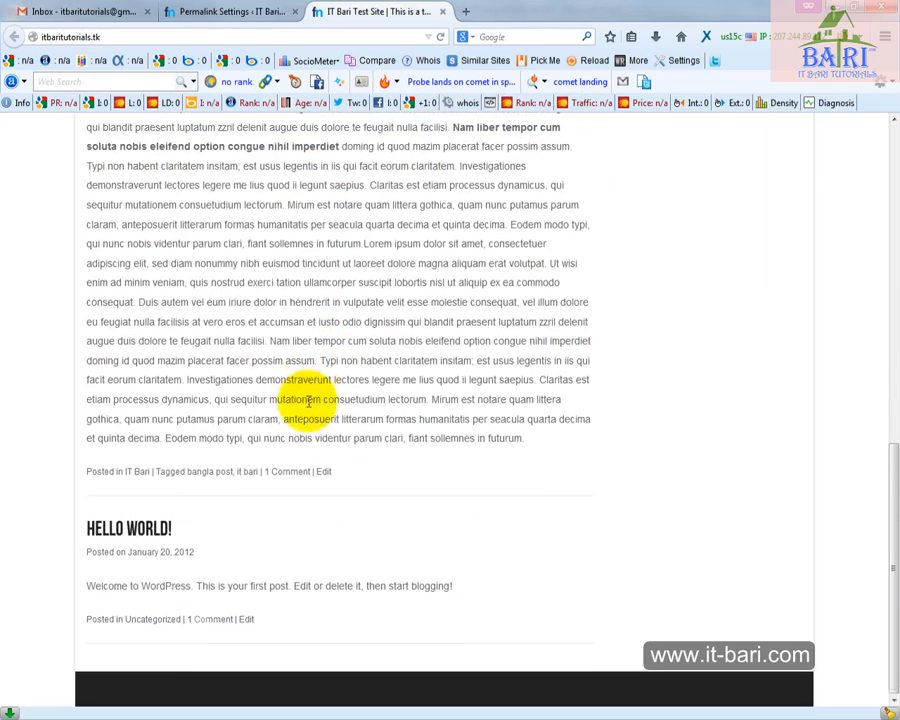
click(133, 531)
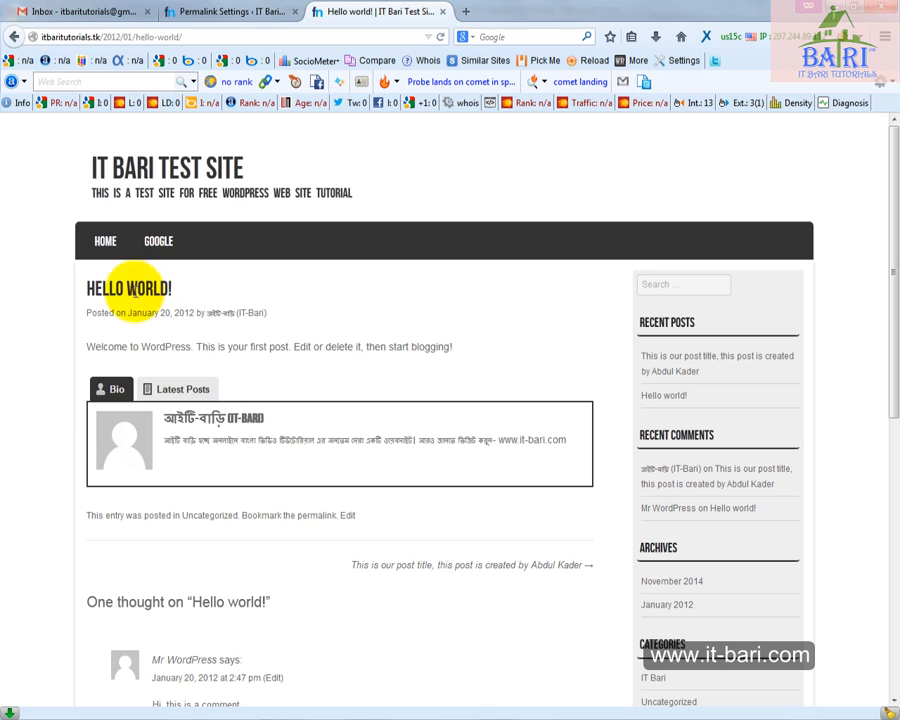
Return to the Permalink Settings, try the Post name structure, and select the Default structure instead.
click(228, 12)
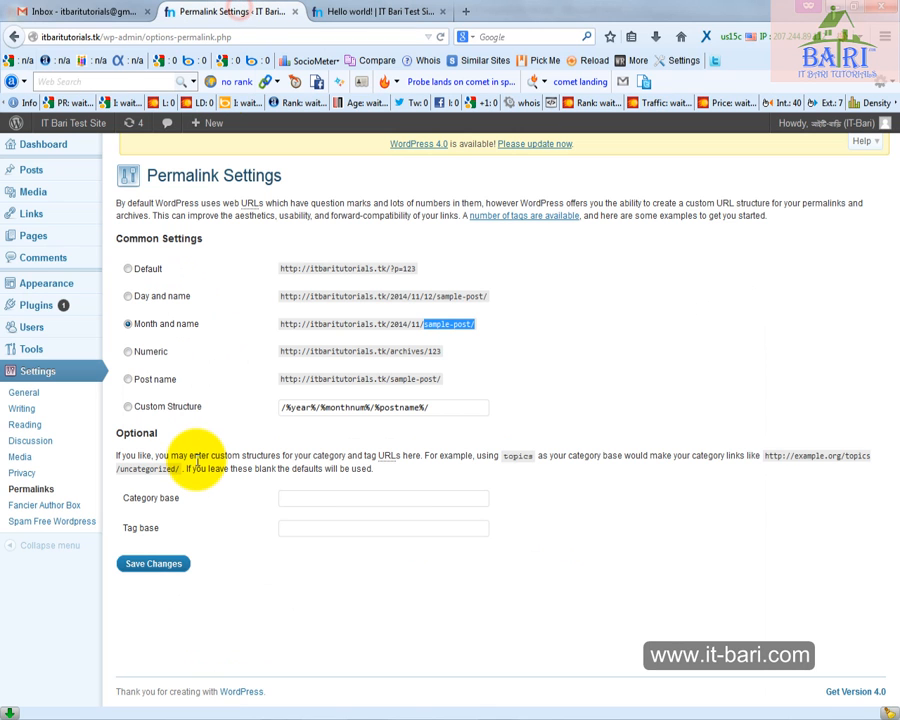
click(163, 383)
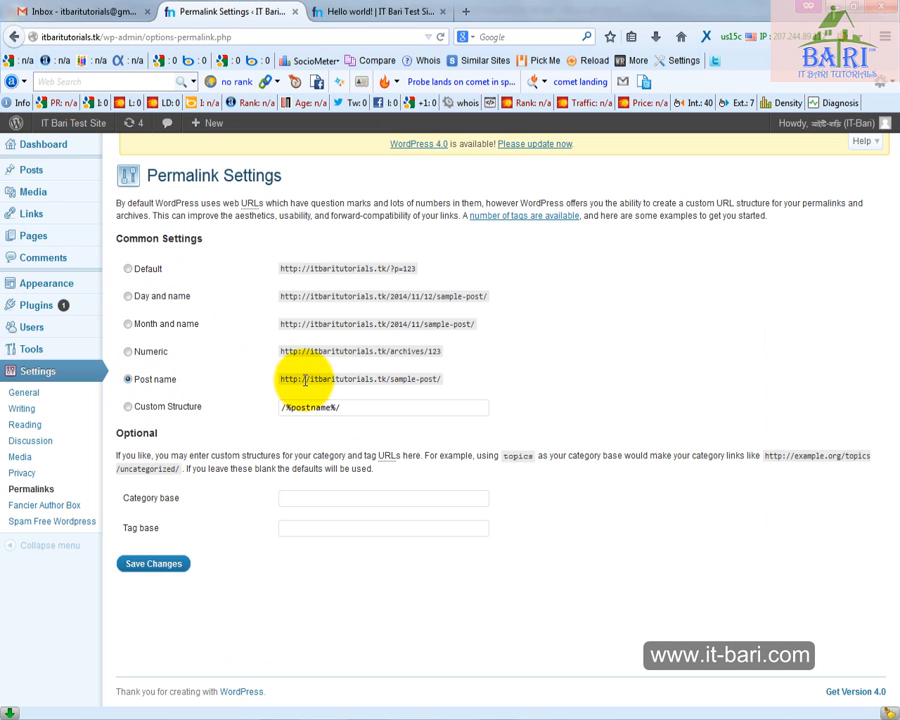
double_click(152, 352)
click(129, 269)
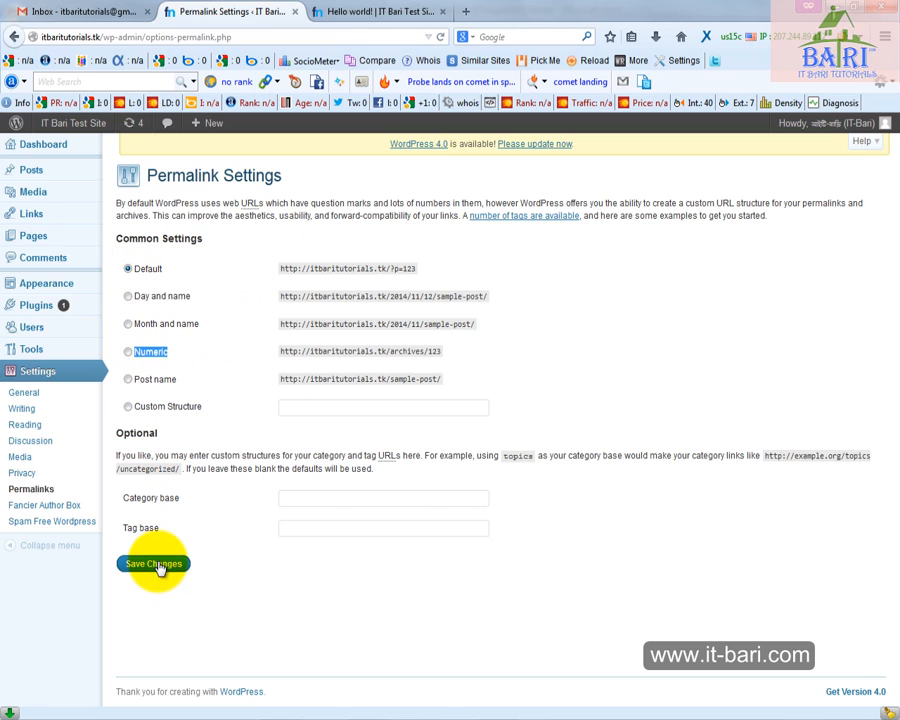
Try to open the Fancier Author Box settings, reload the page, and reopen it in a separate tab from the Permalink Settings.
click(50, 508)
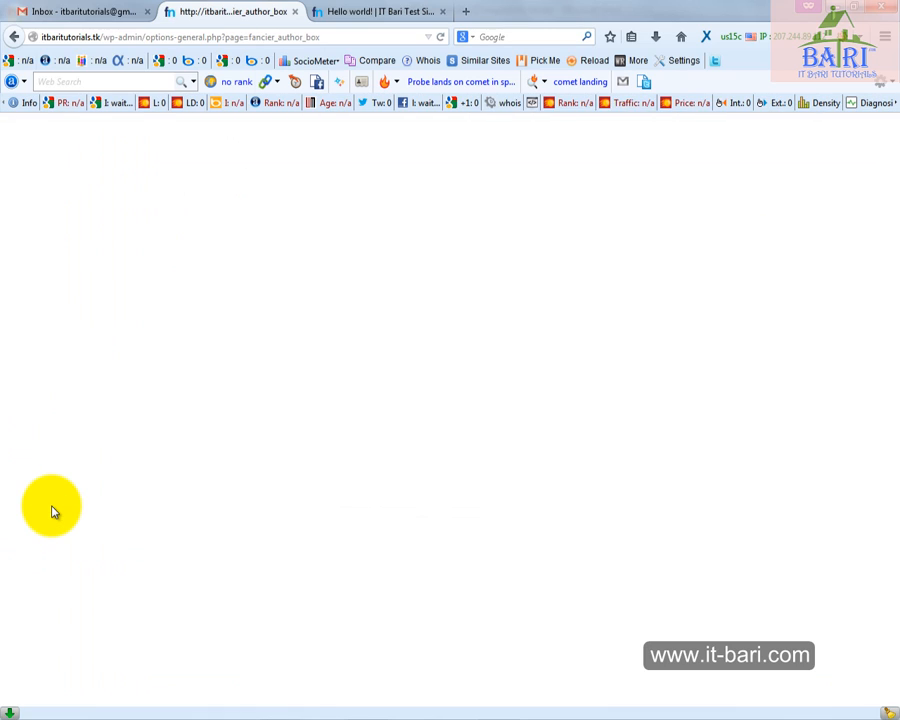
click(440, 37)
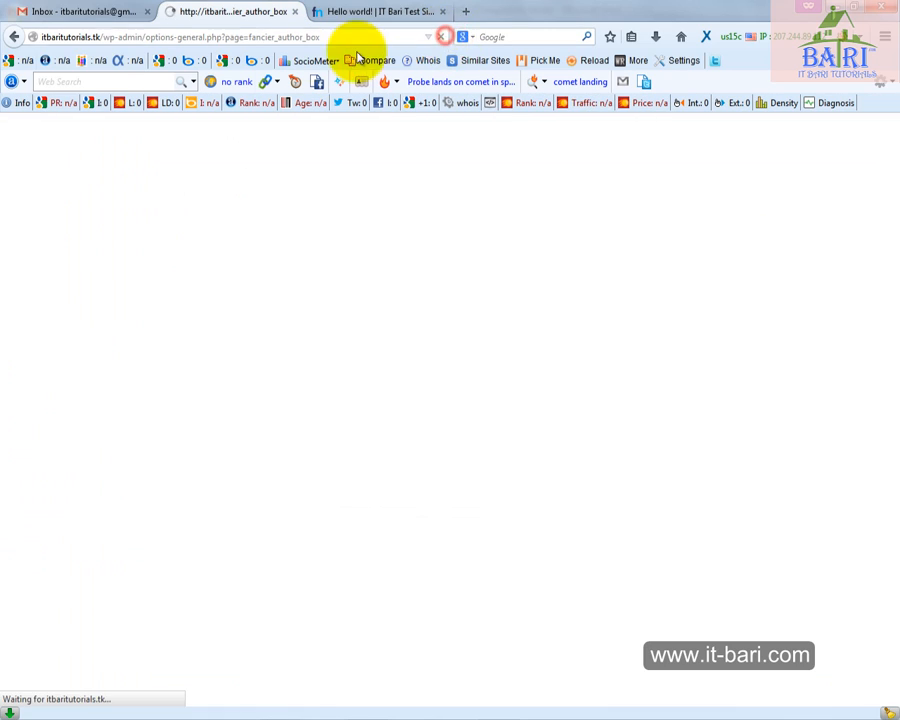
click(14, 37)
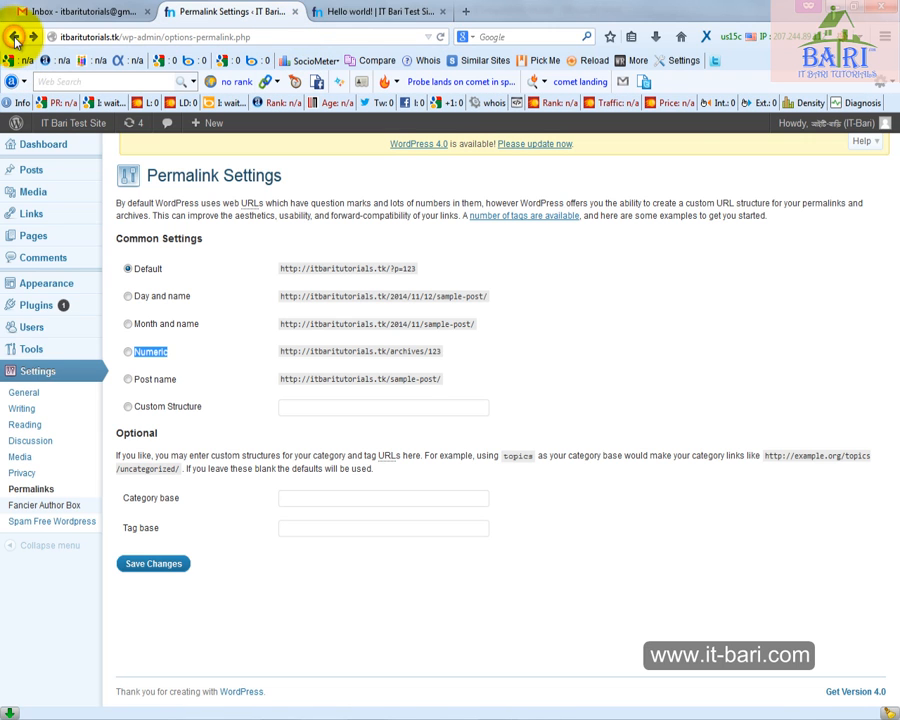
middle_click(44, 505)
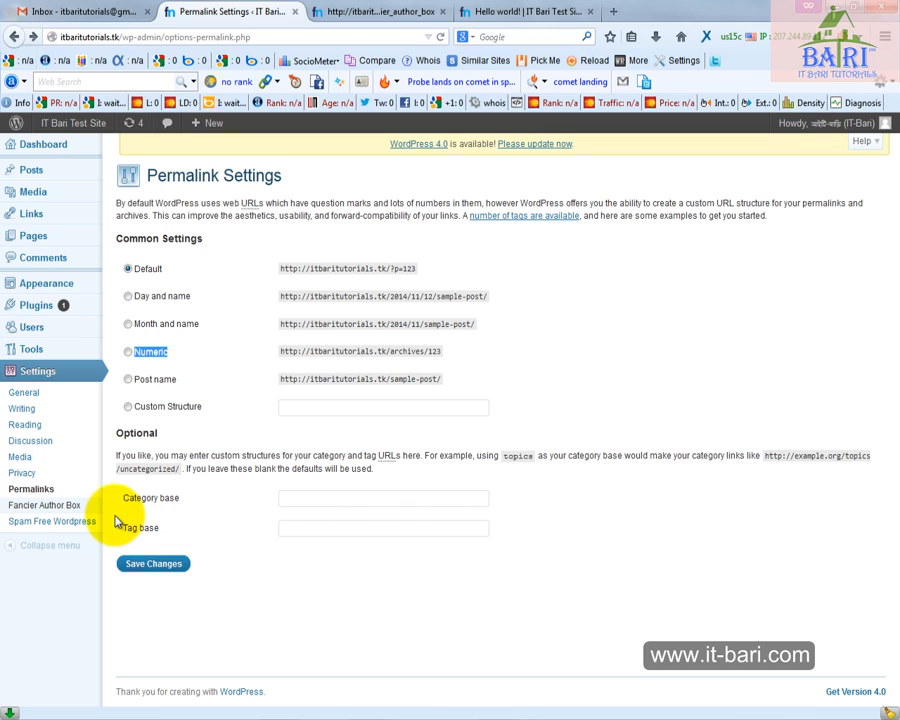
Switch to the Microsoft Word document WP-Theme Development-Tutorial-IT-Bari.com.doc showing the tutorial's website and group links.
click(373, 718)
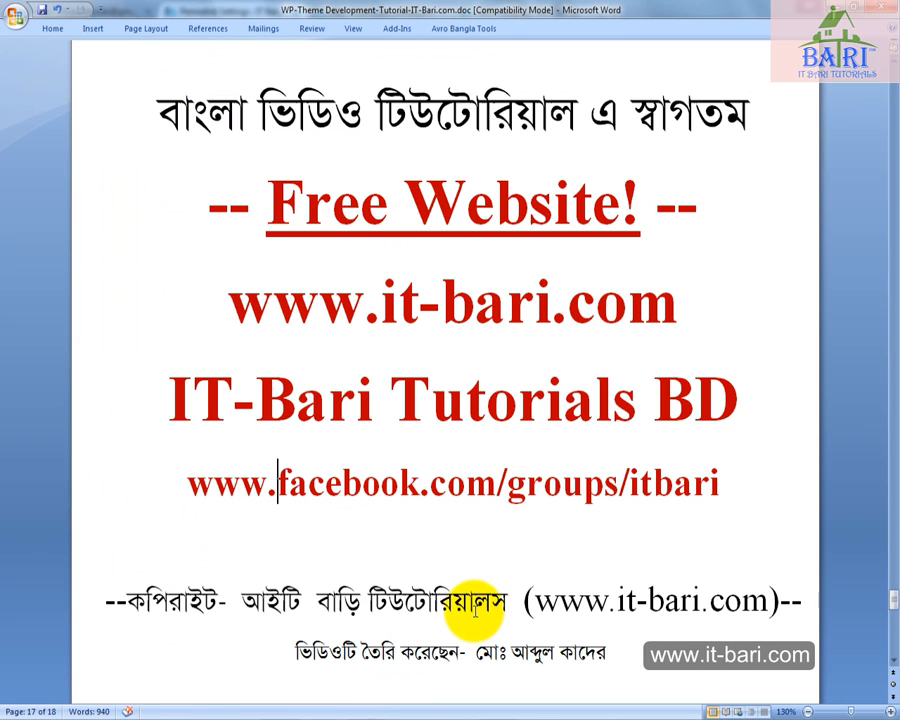